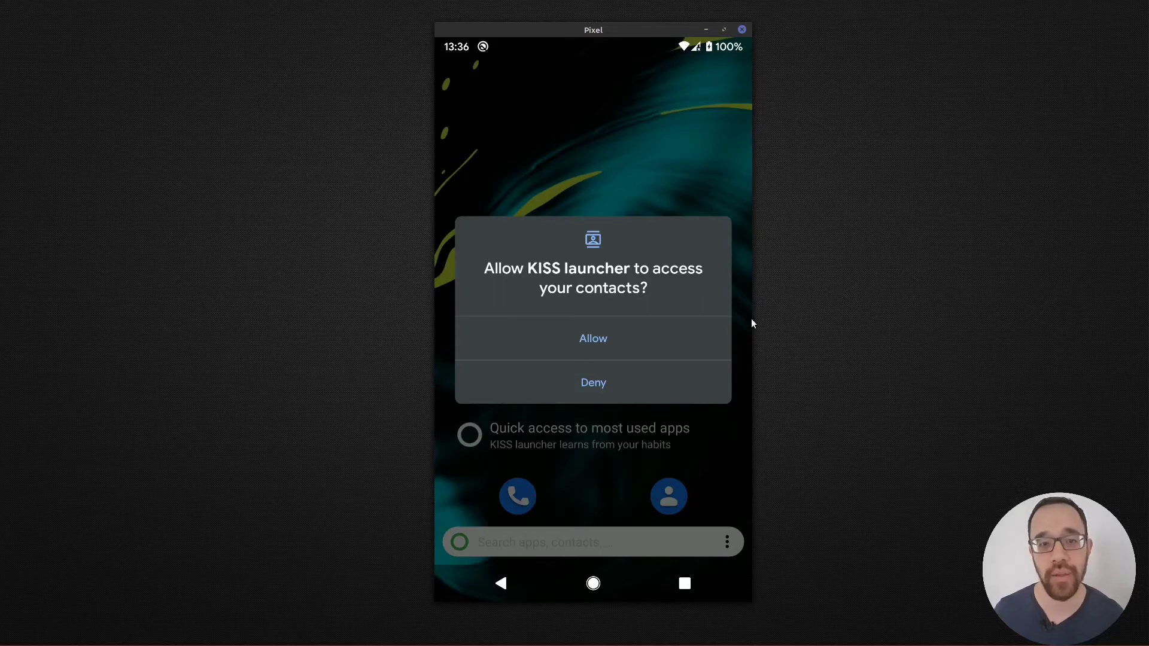
Allow KISS Launcher to read contacts so its home screen tips appear
click(592, 344)
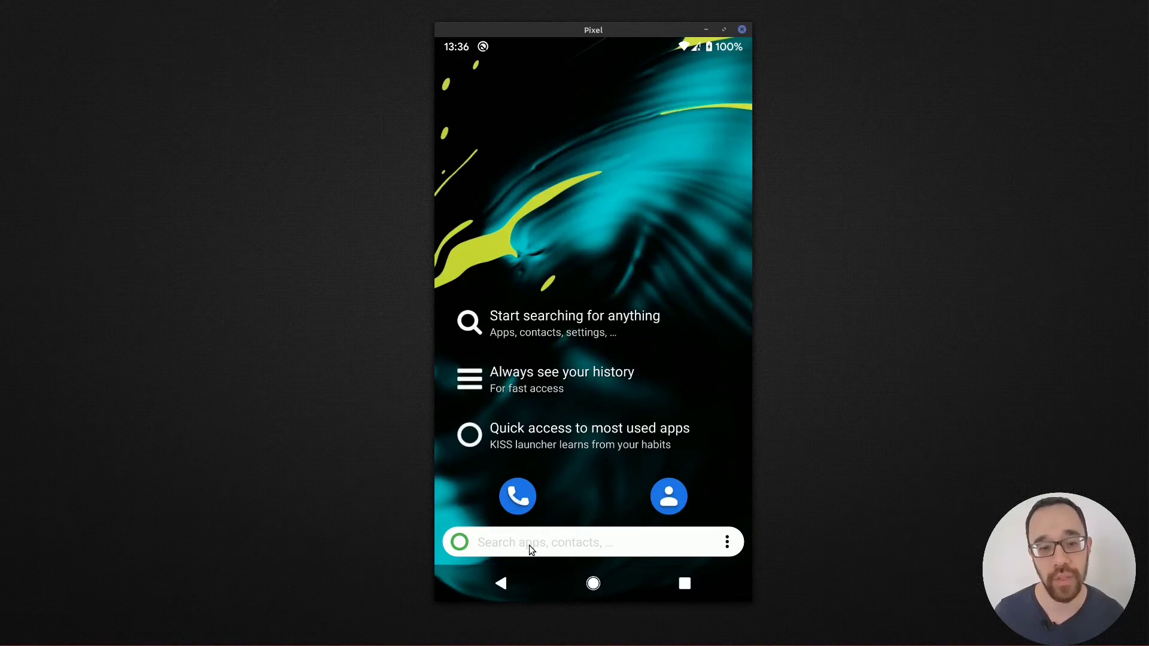
click(529, 545)
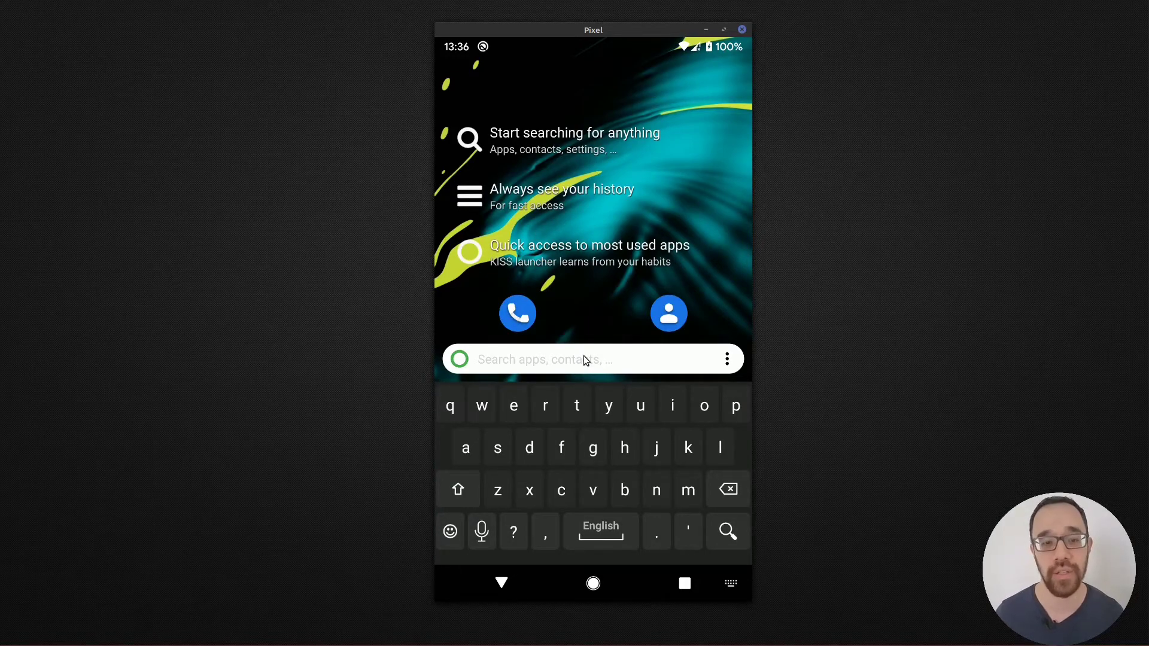
Search for 'loya', 'paul' and 'air', clearing each, then search for 'loy'
text(loya)
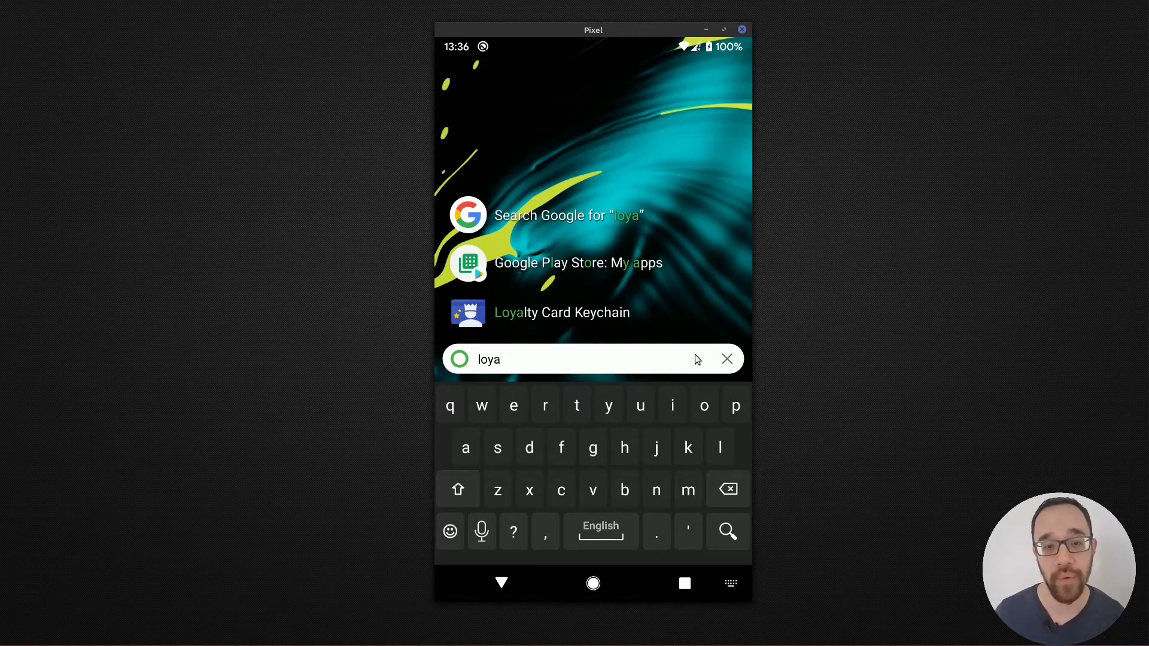
click(727, 361)
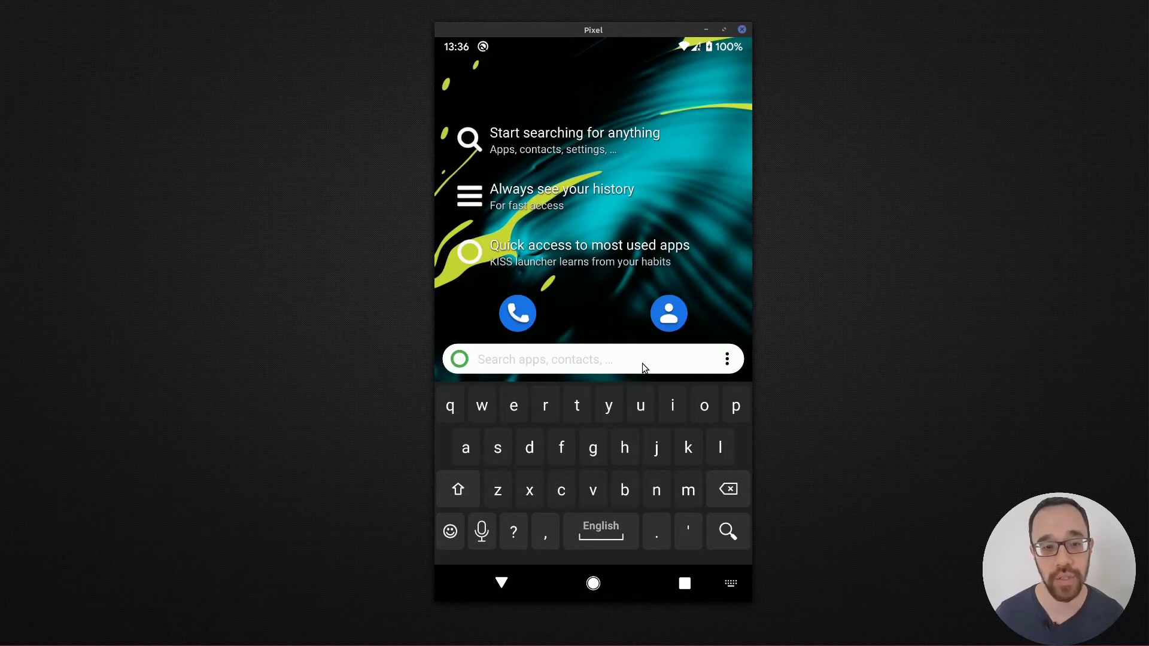
text(paul)
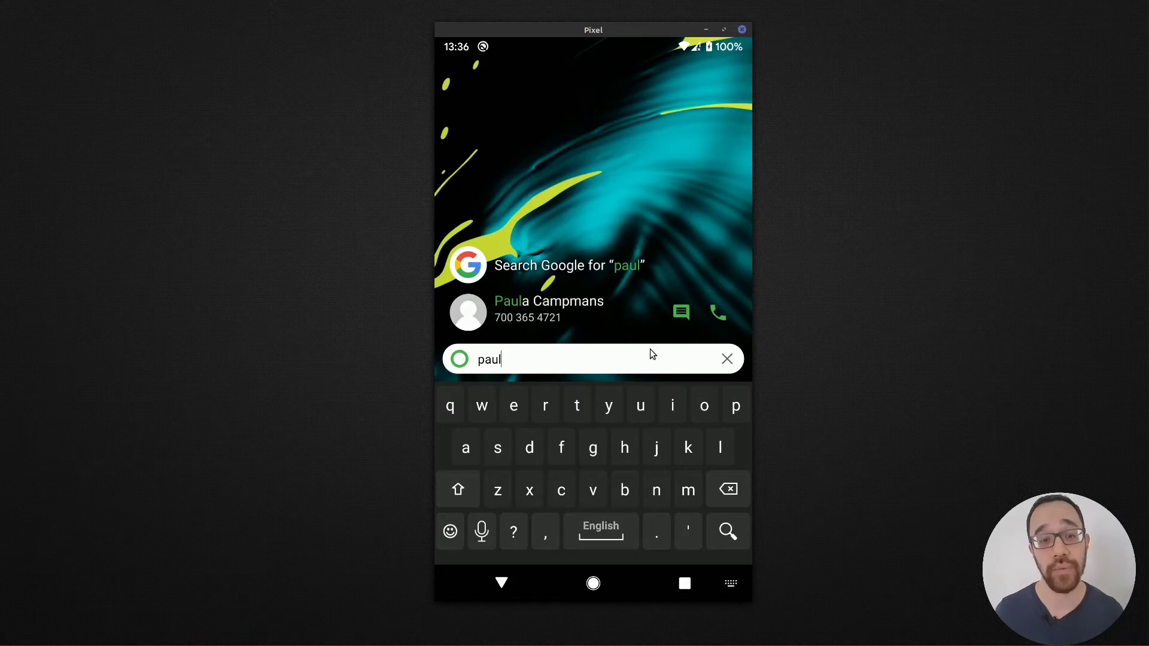
click(727, 361)
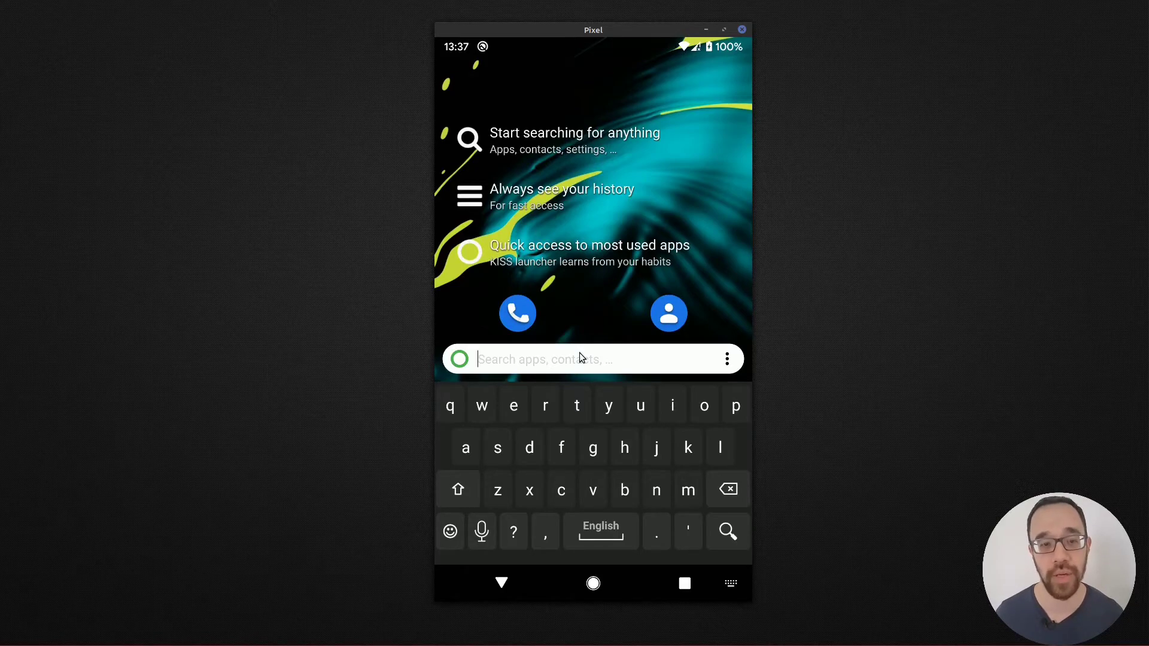
text(air)
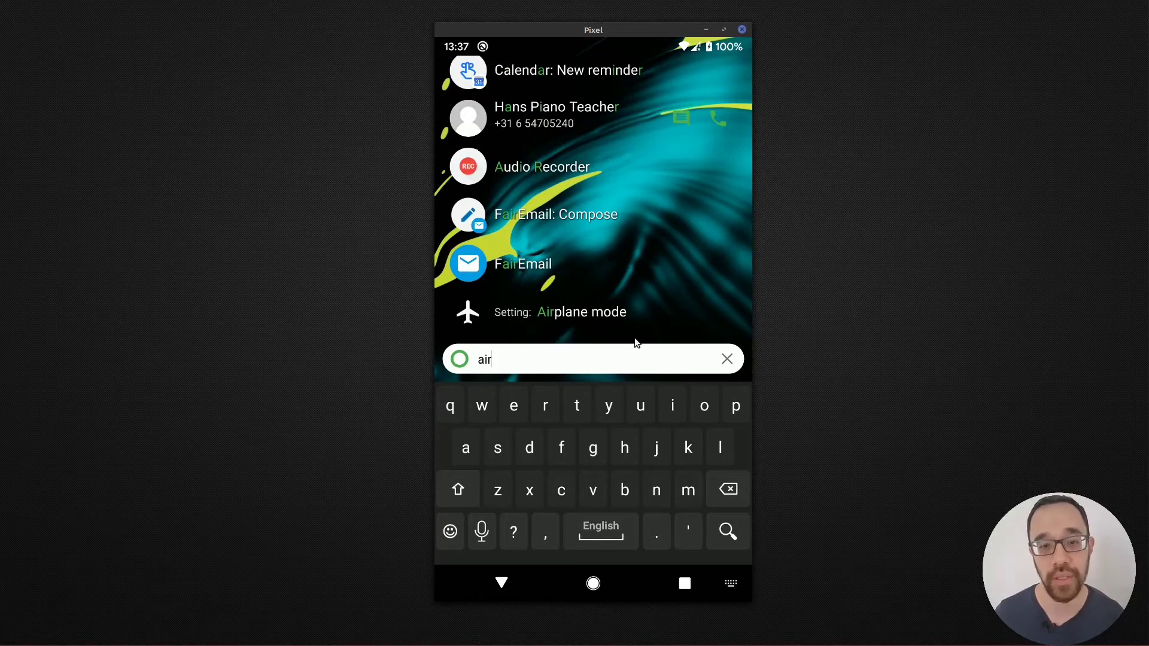
click(727, 361)
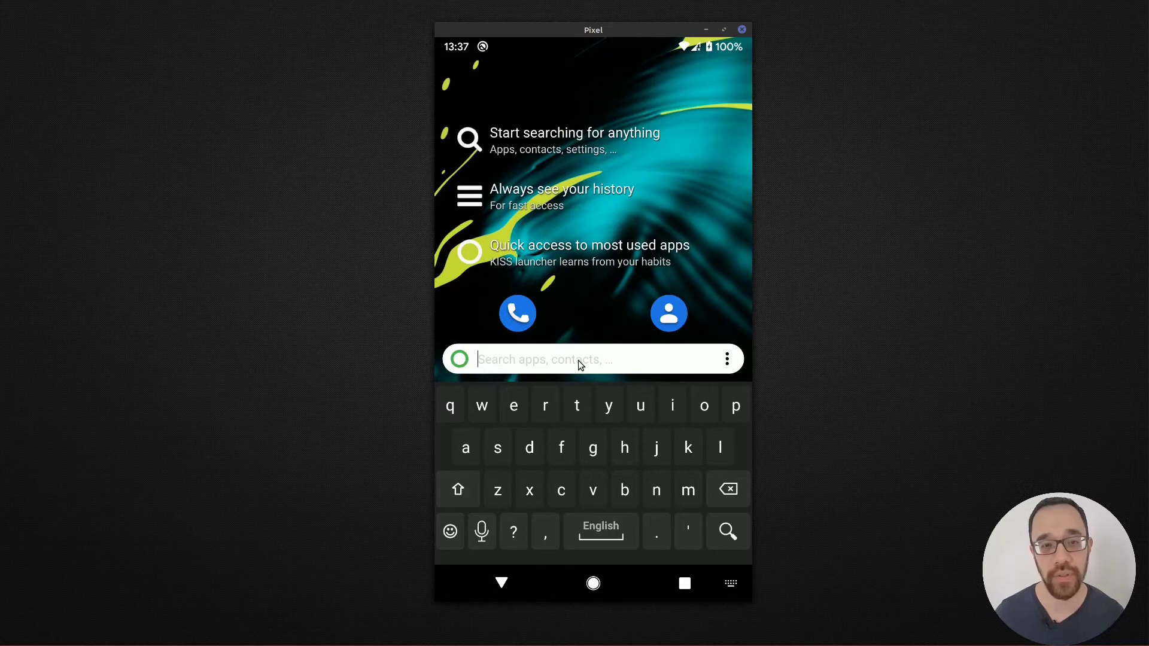
text(loy)
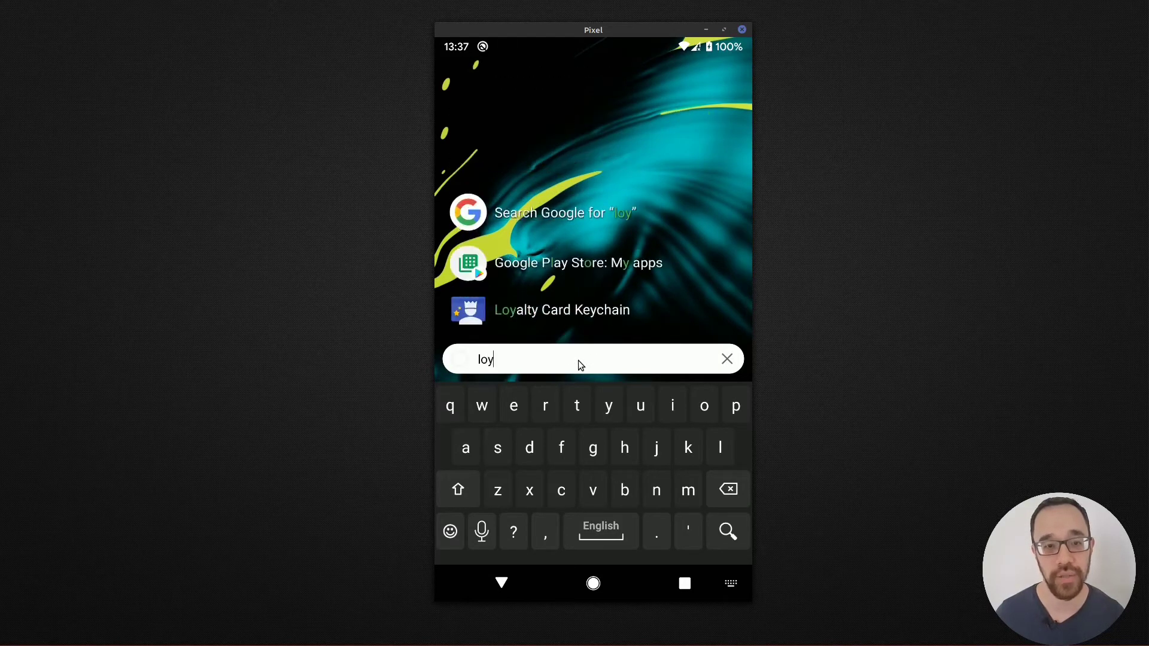
Launch Loyalty Card Keychain, AntennaPod ('pod') and Calculator ('calc'), returning home after each
click(579, 319)
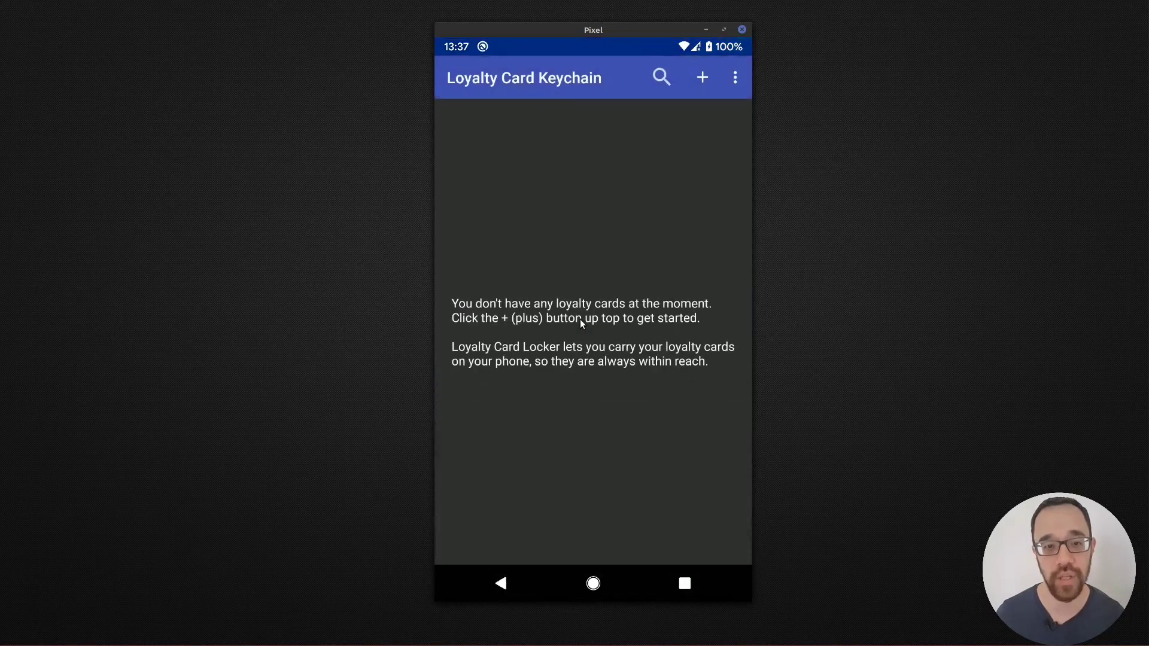
click(585, 569)
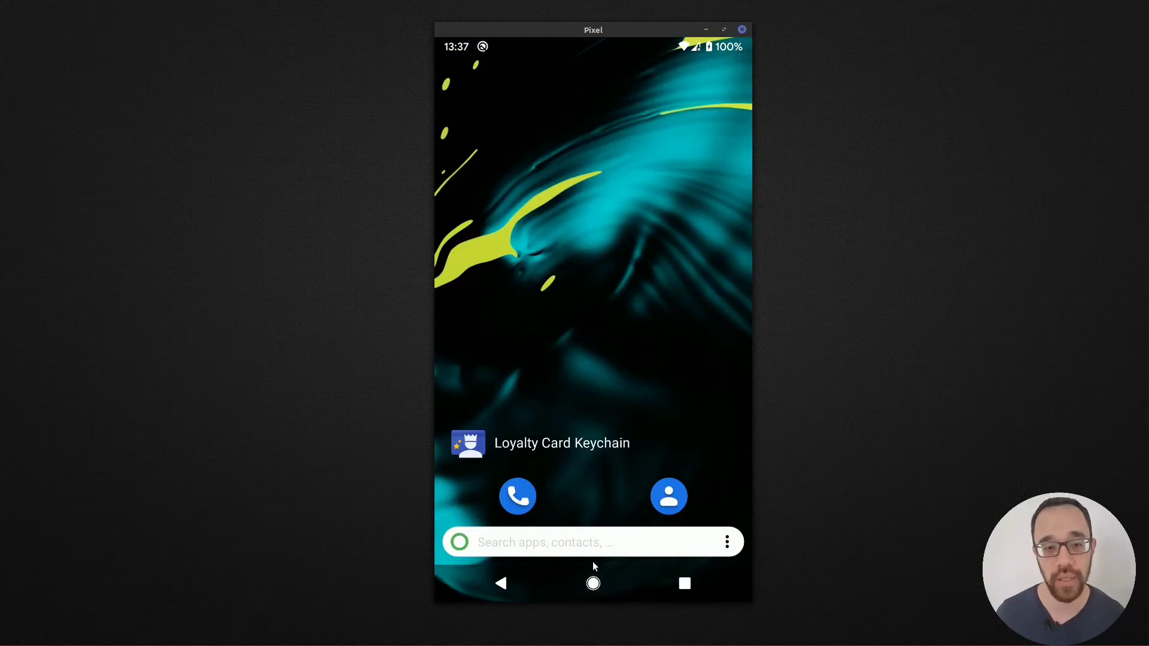
click(590, 538)
text(pod)
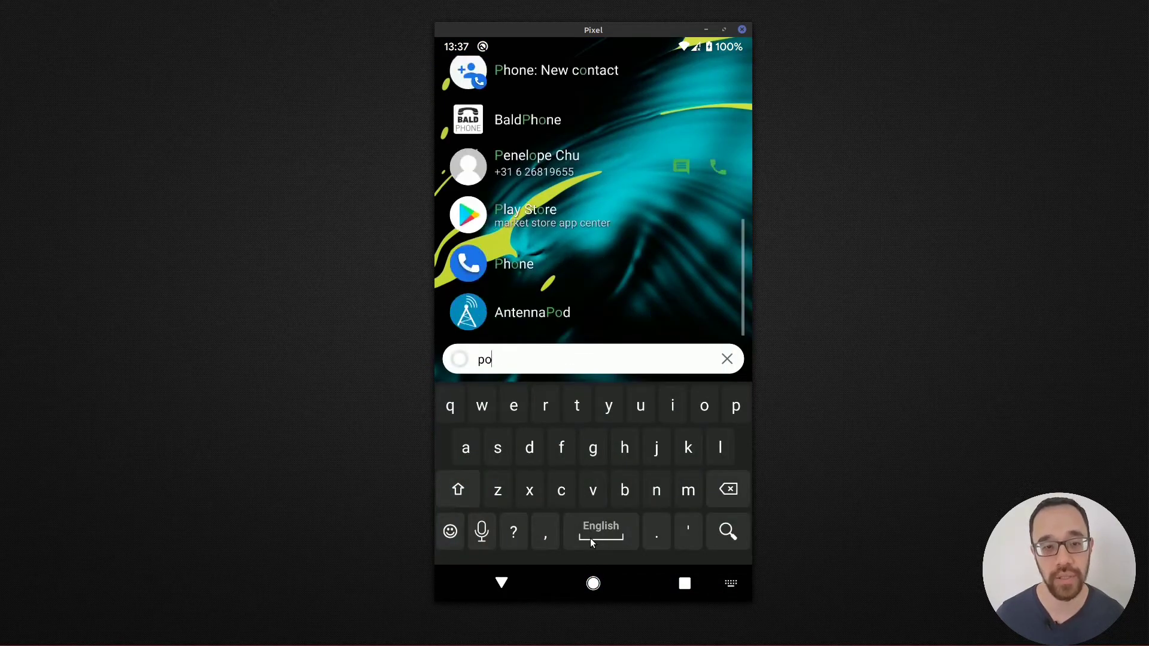
click(542, 323)
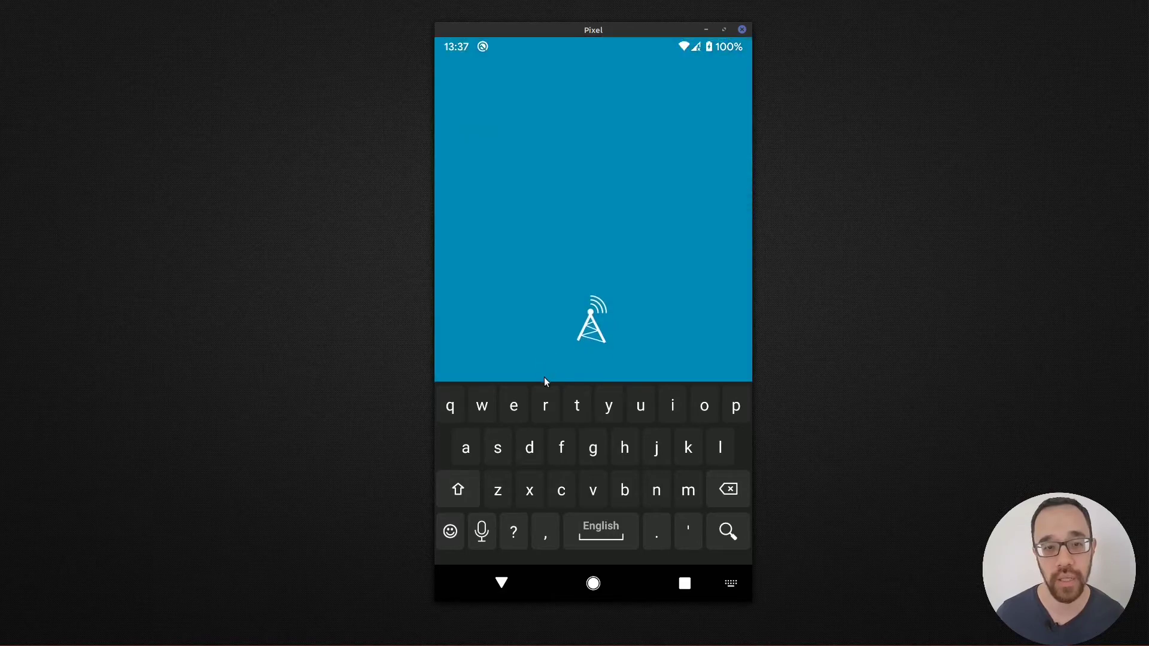
click(593, 583)
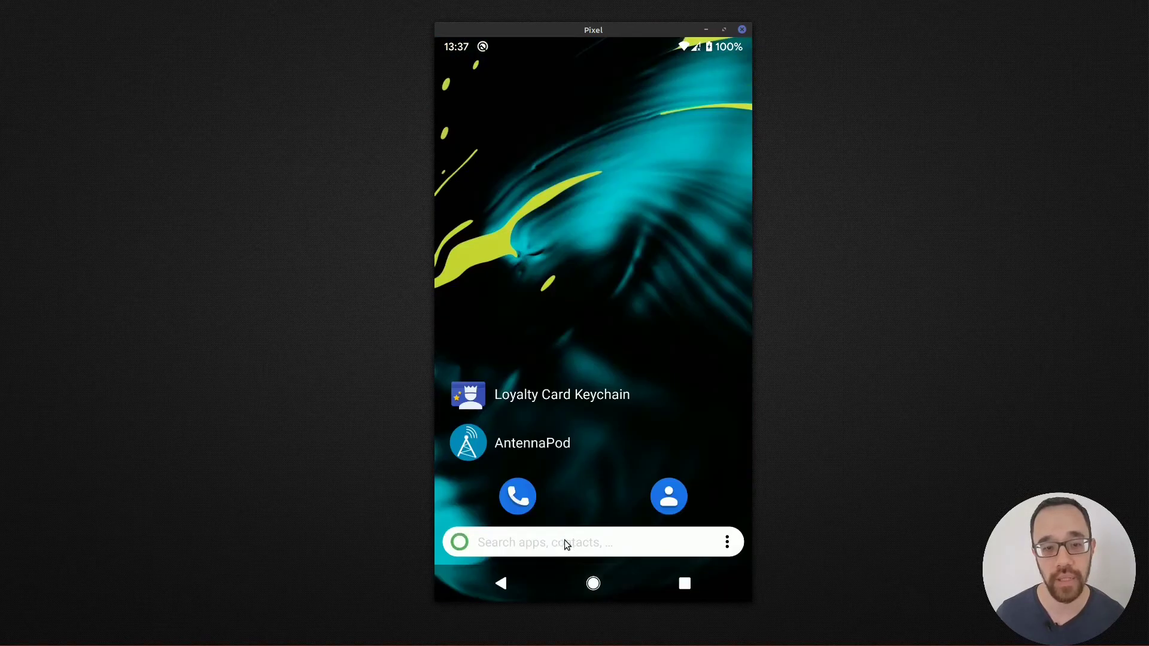
click(565, 540)
text(calc)
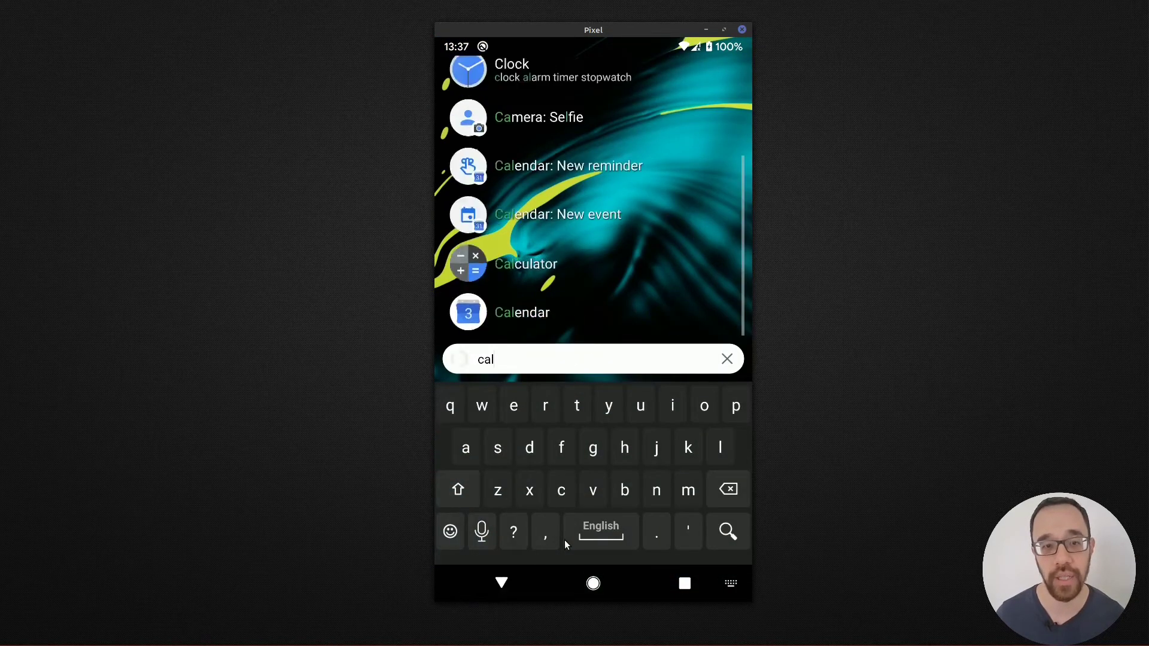
click(522, 324)
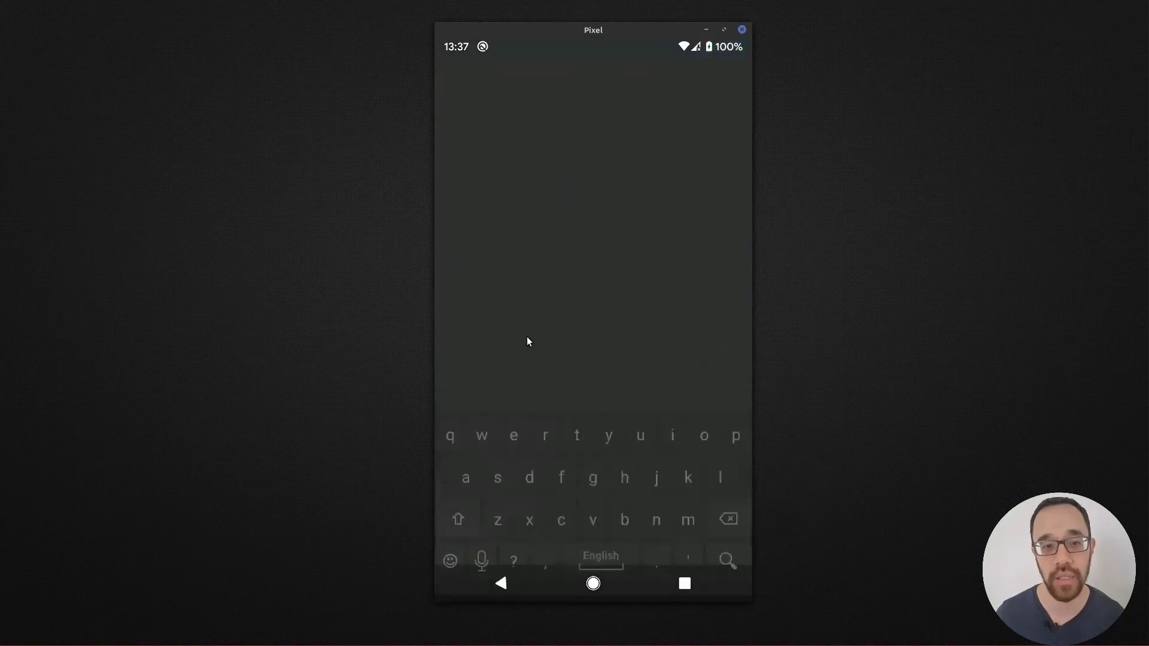
click(598, 589)
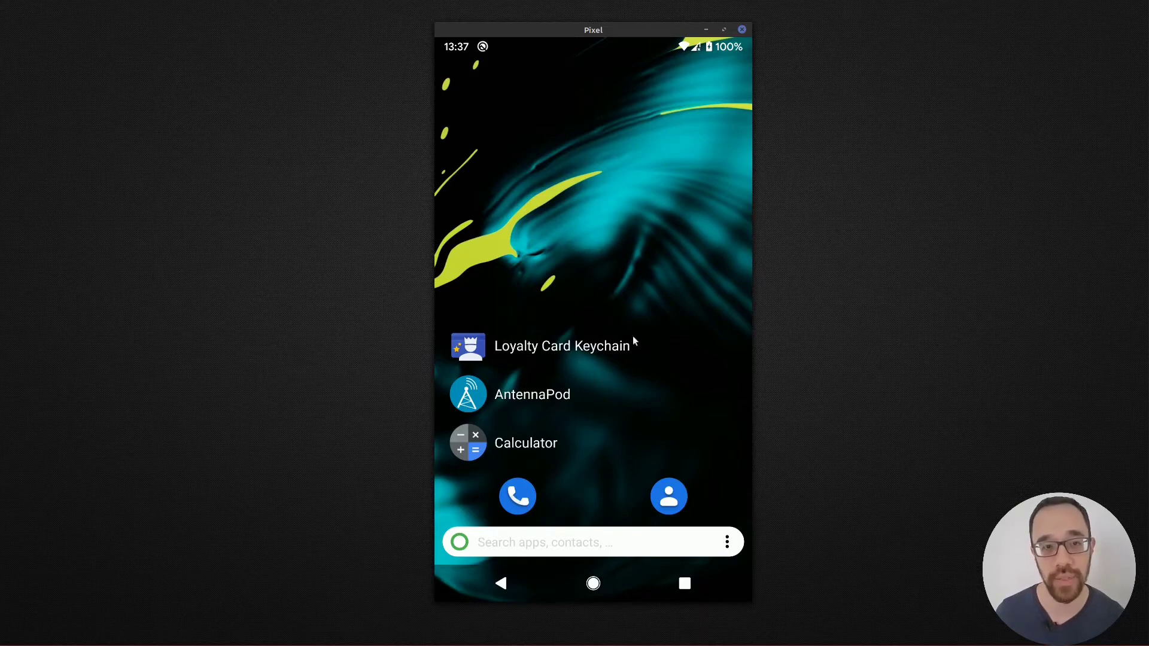
click(726, 546)
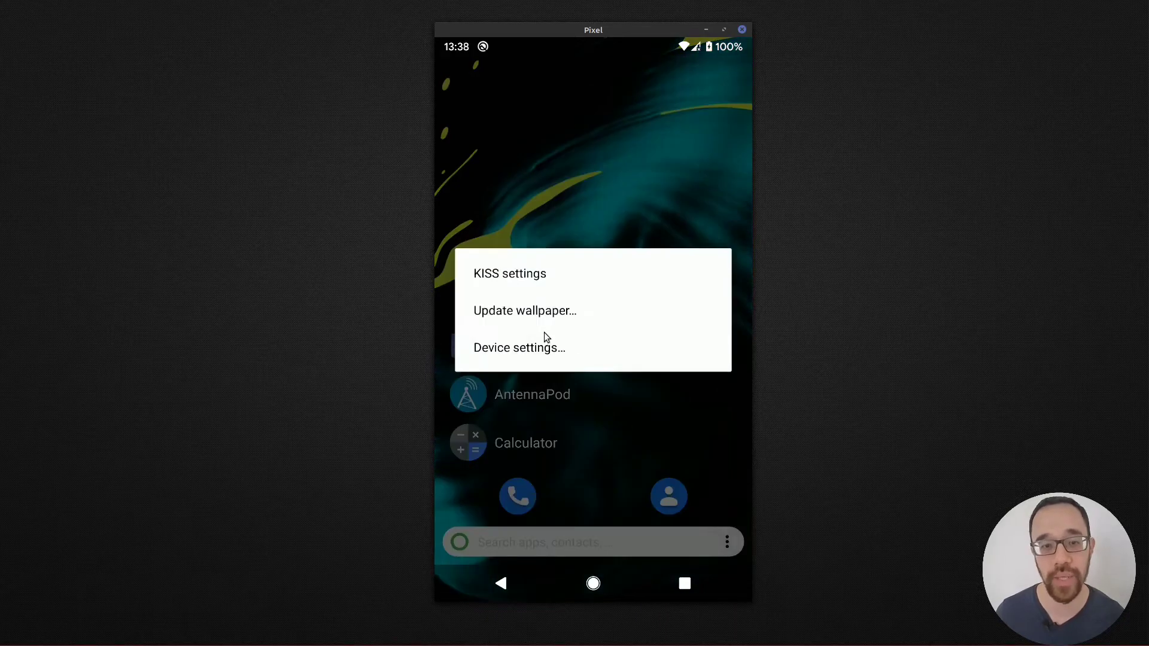
Set History settings' History mode to 'Adapted to user usage'
click(494, 278)
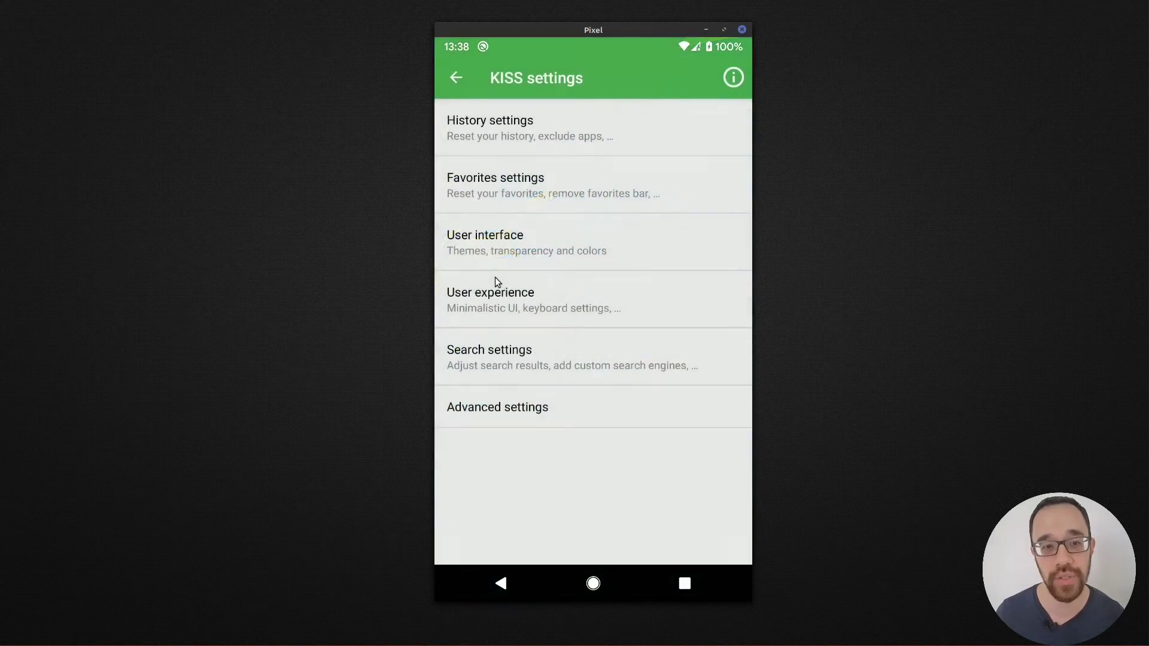
click(504, 134)
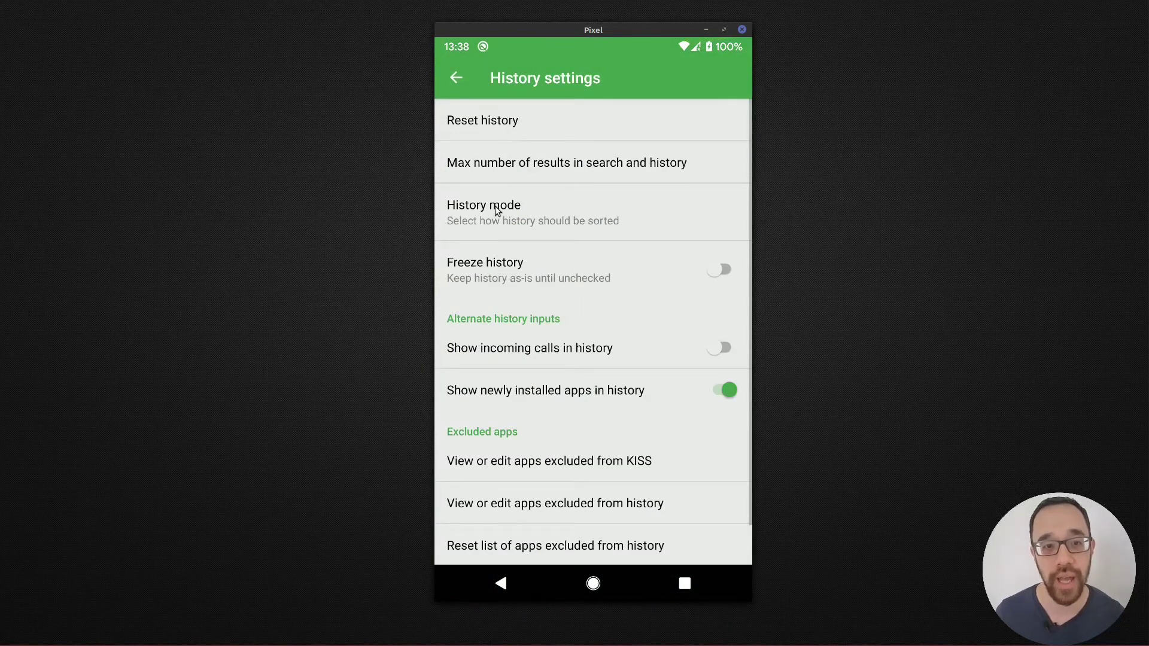
click(494, 206)
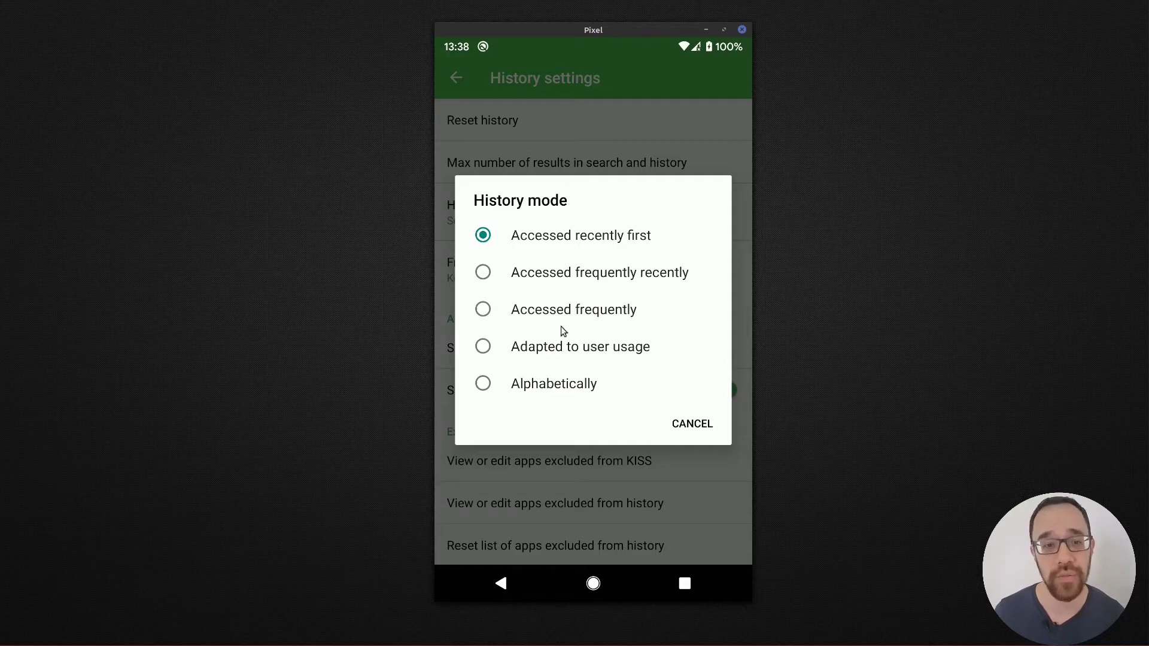
click(581, 354)
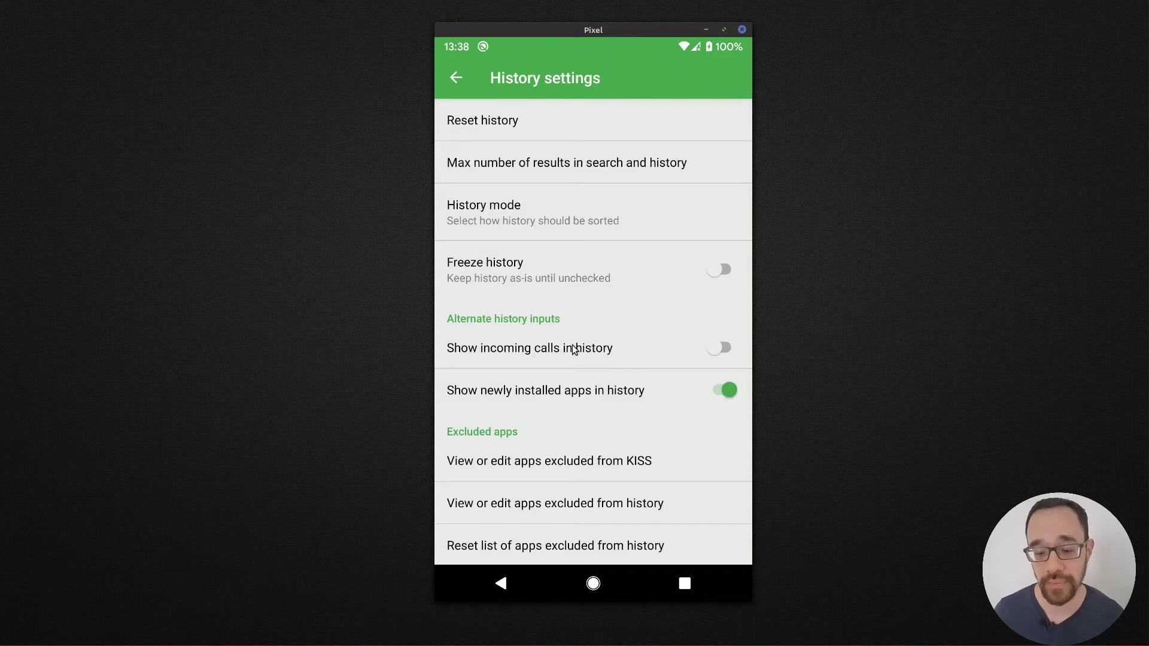
Leave History settings for the KISS home screen and bring up the options menu
click(593, 585)
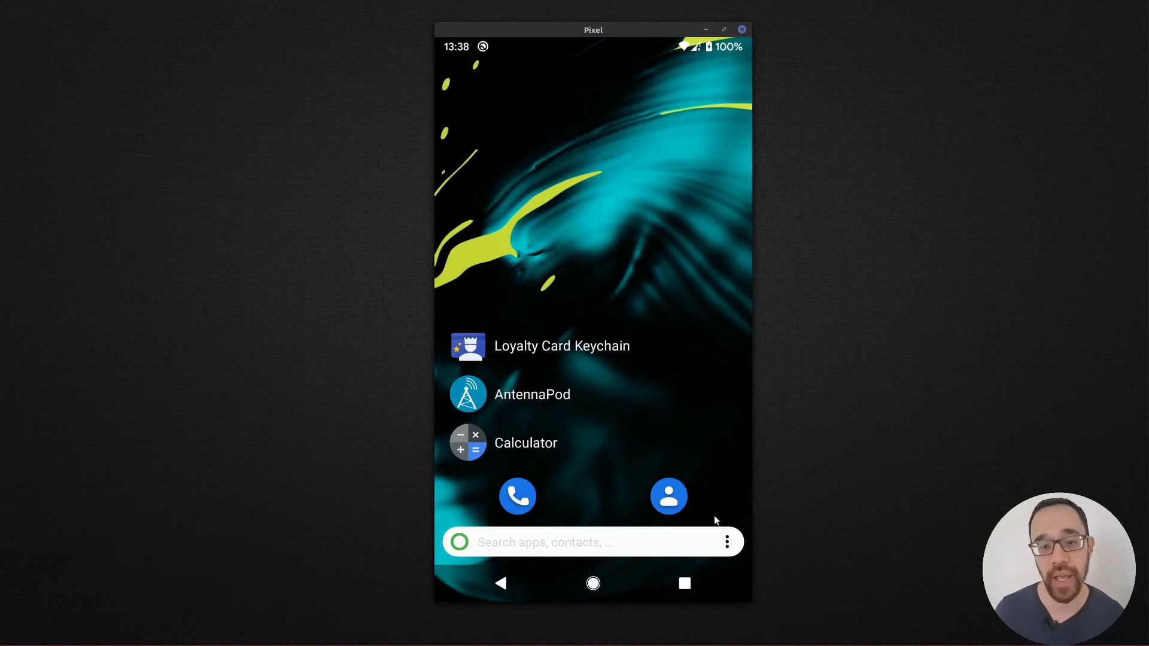
click(727, 545)
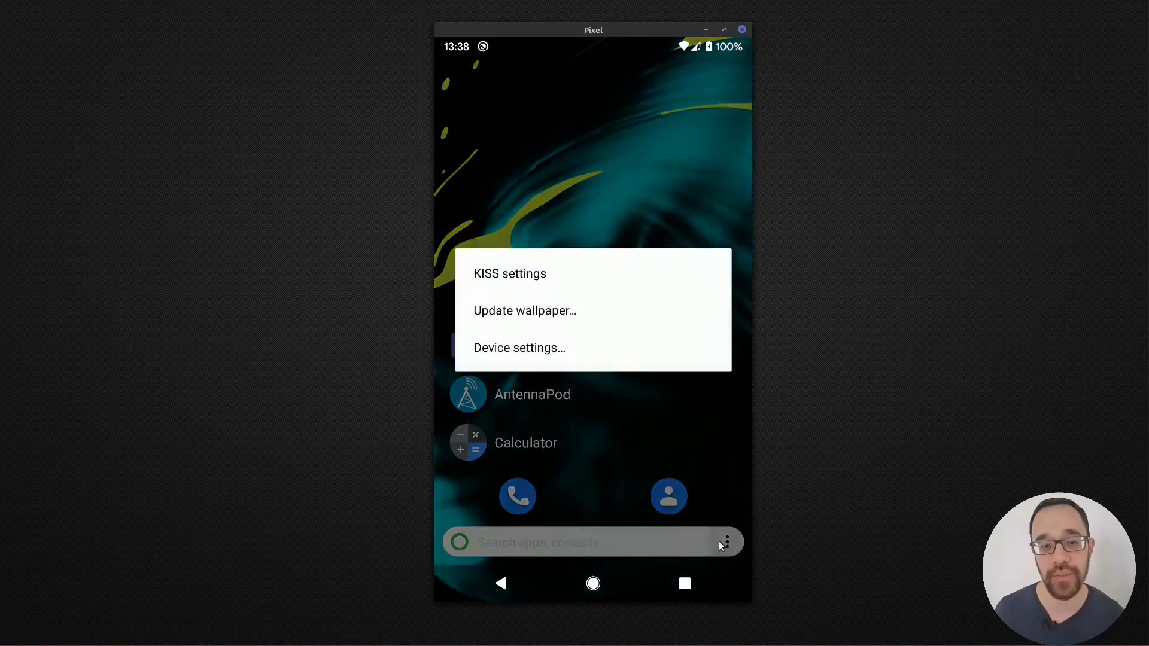
Turn on 'Display keyboard on start' under User experience settings, then return home
click(517, 277)
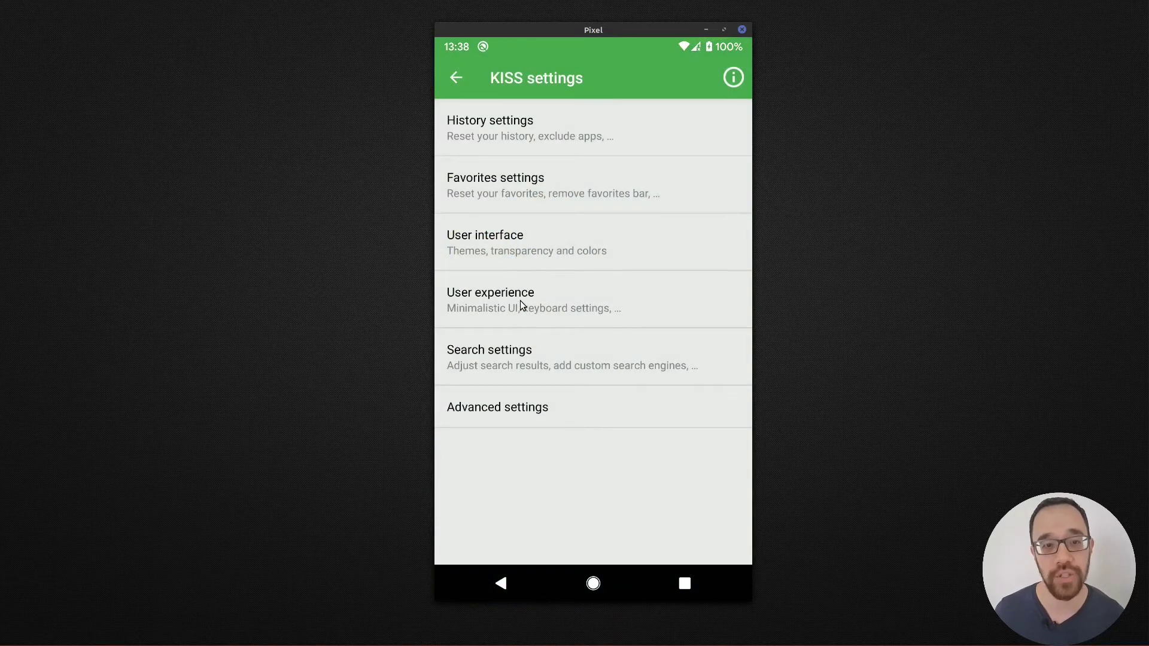
click(520, 305)
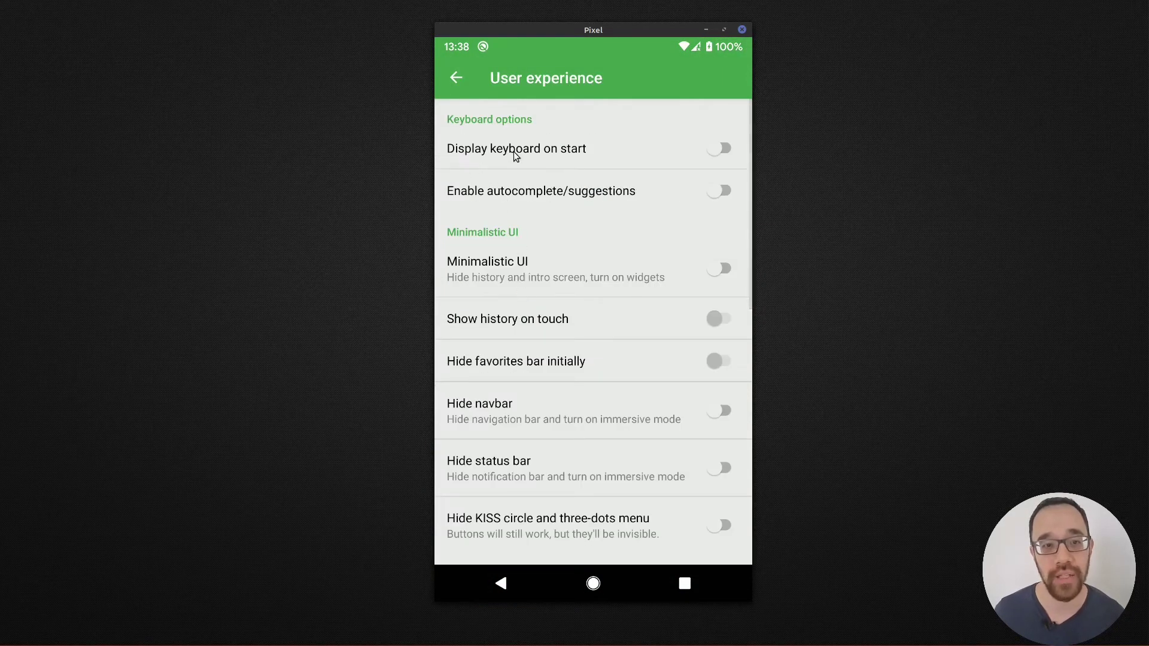
click(720, 152)
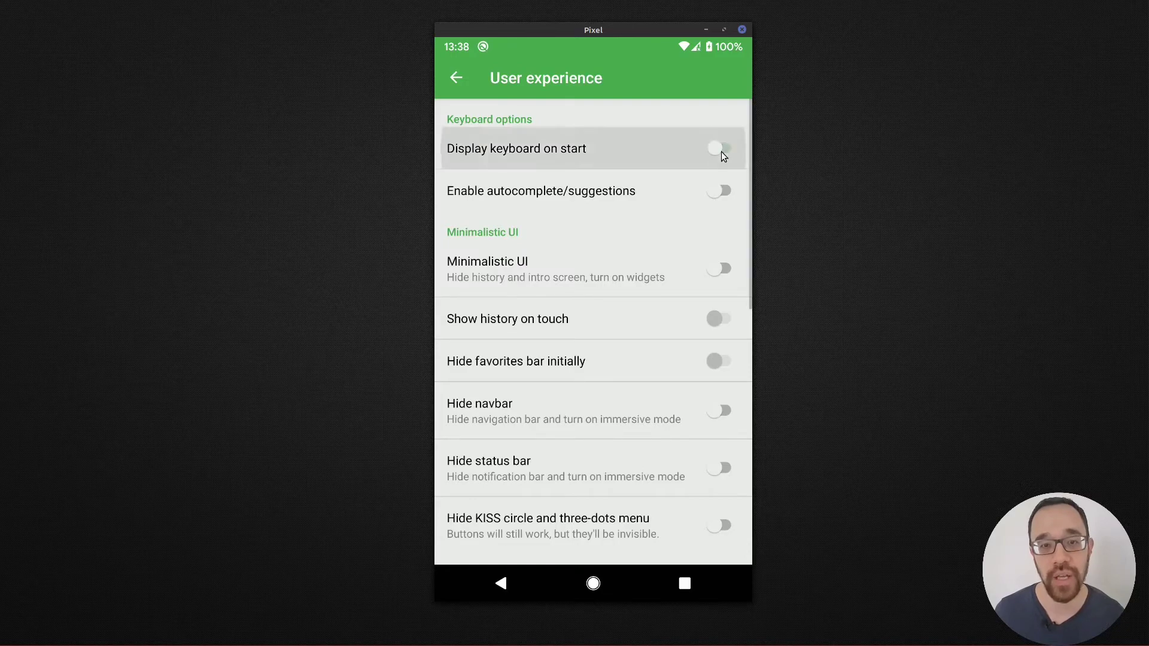
click(593, 583)
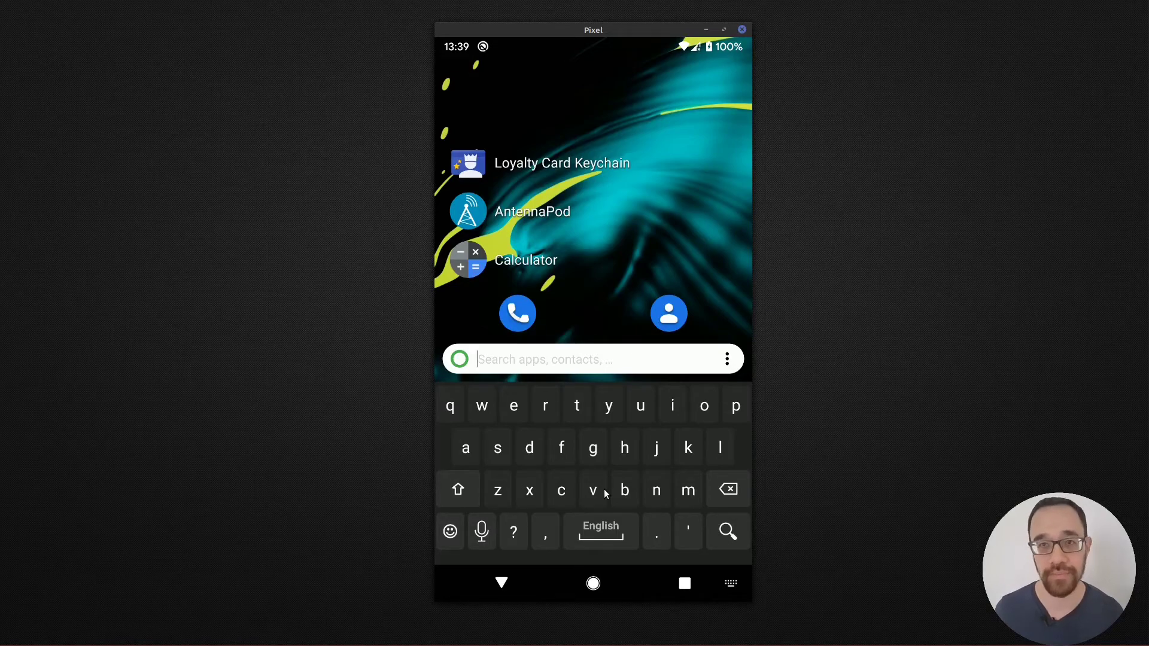
Search 'au' to launch Audio Recorder, then return to the home screen
click(468, 448)
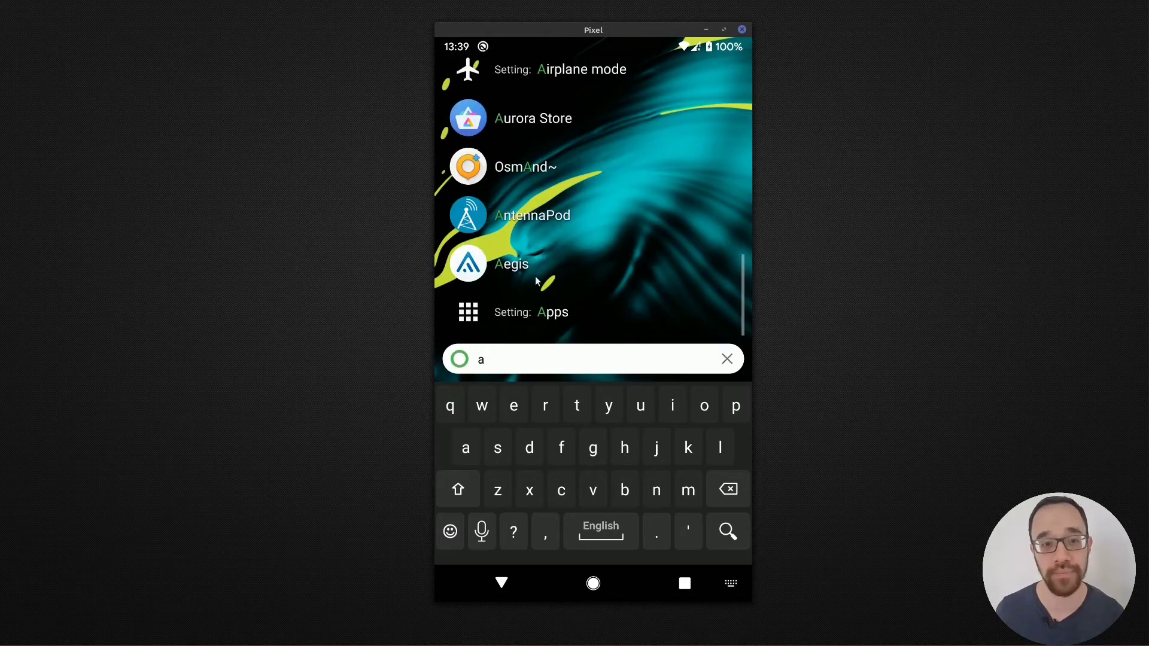
click(636, 409)
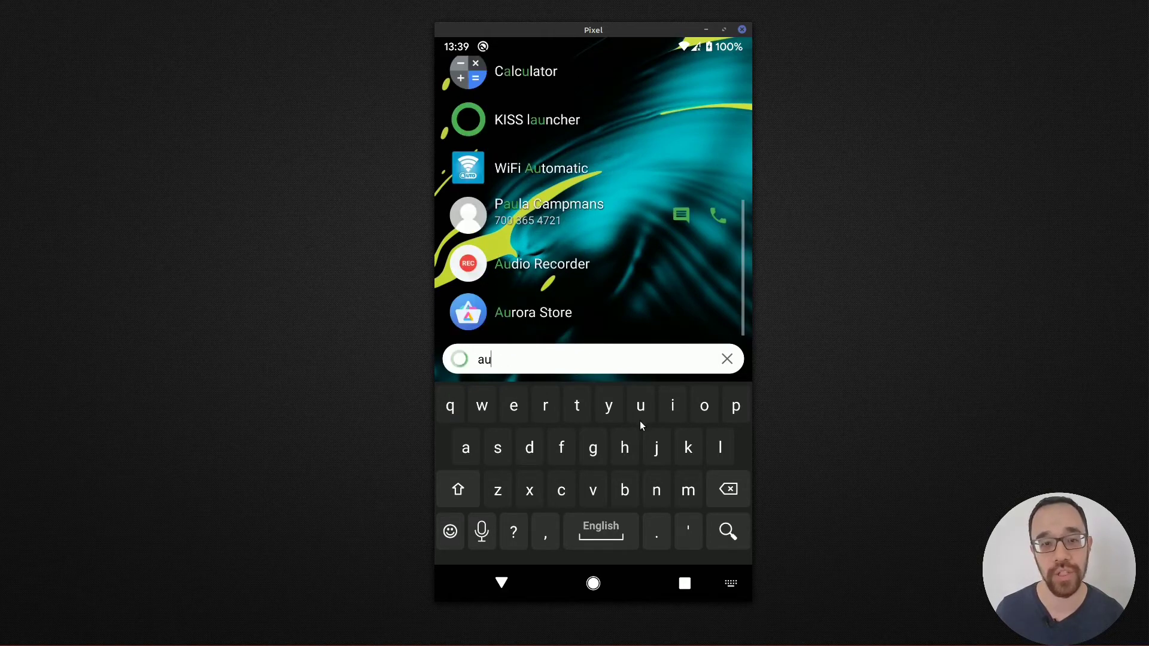
click(523, 266)
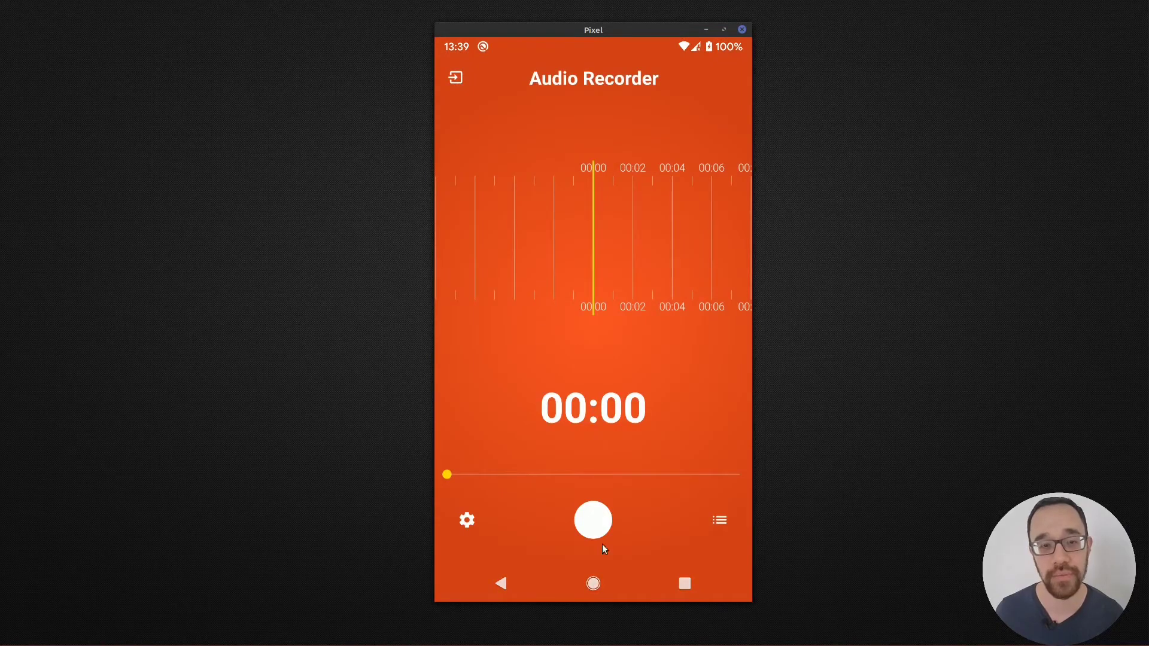
click(593, 589)
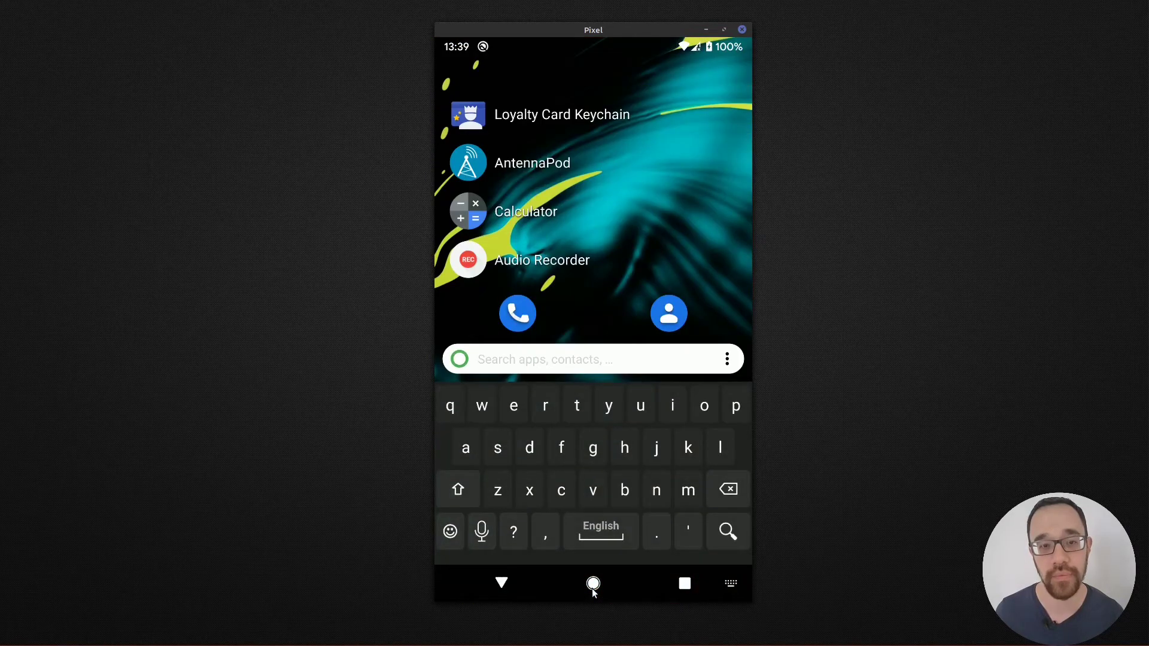
click(724, 362)
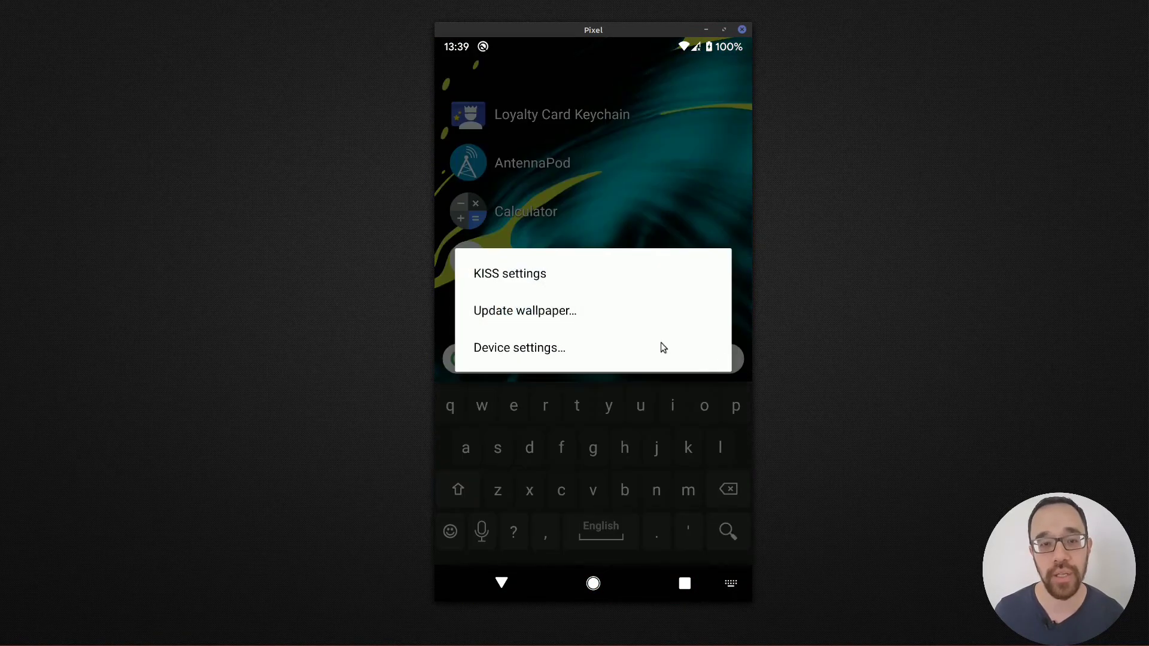
click(537, 278)
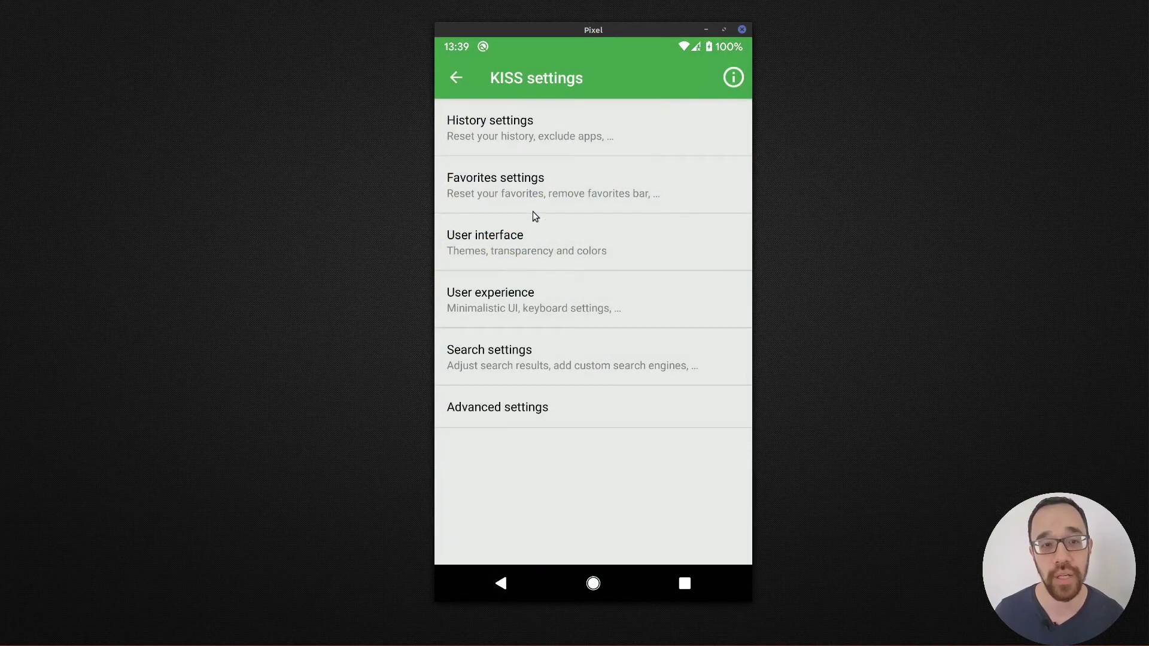
click(528, 195)
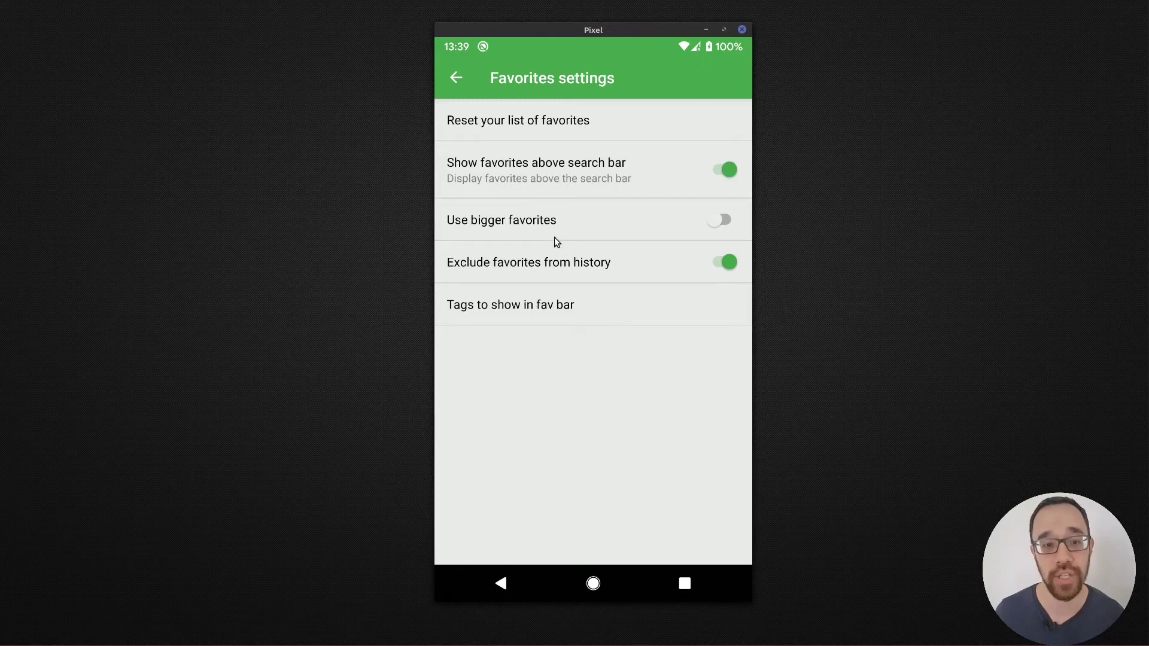
click(593, 583)
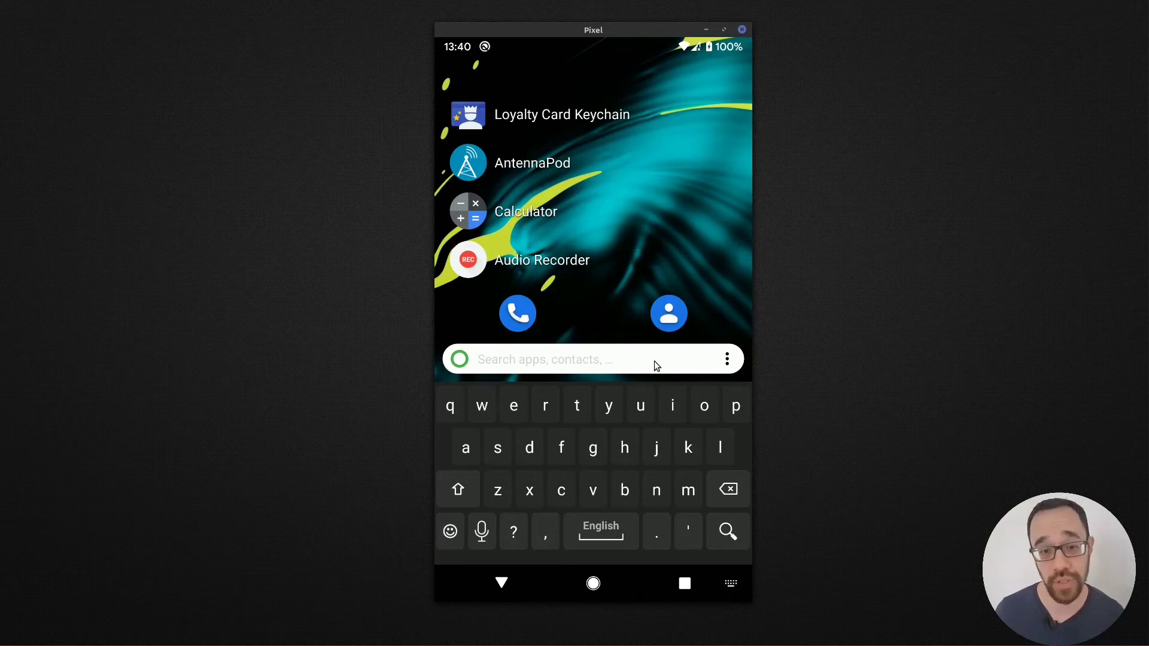
Search for 'coffee' to see only the Google web search result
text(coffee)
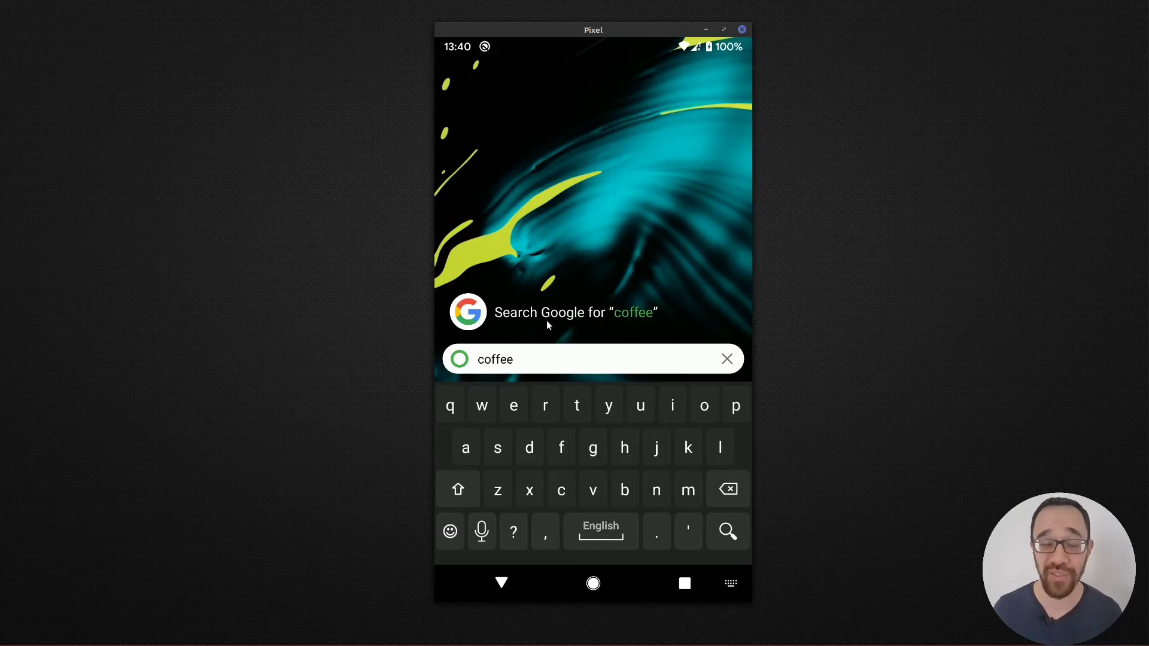
Clear the 'coffee' search and reach Search settings' web search provider list
click(727, 359)
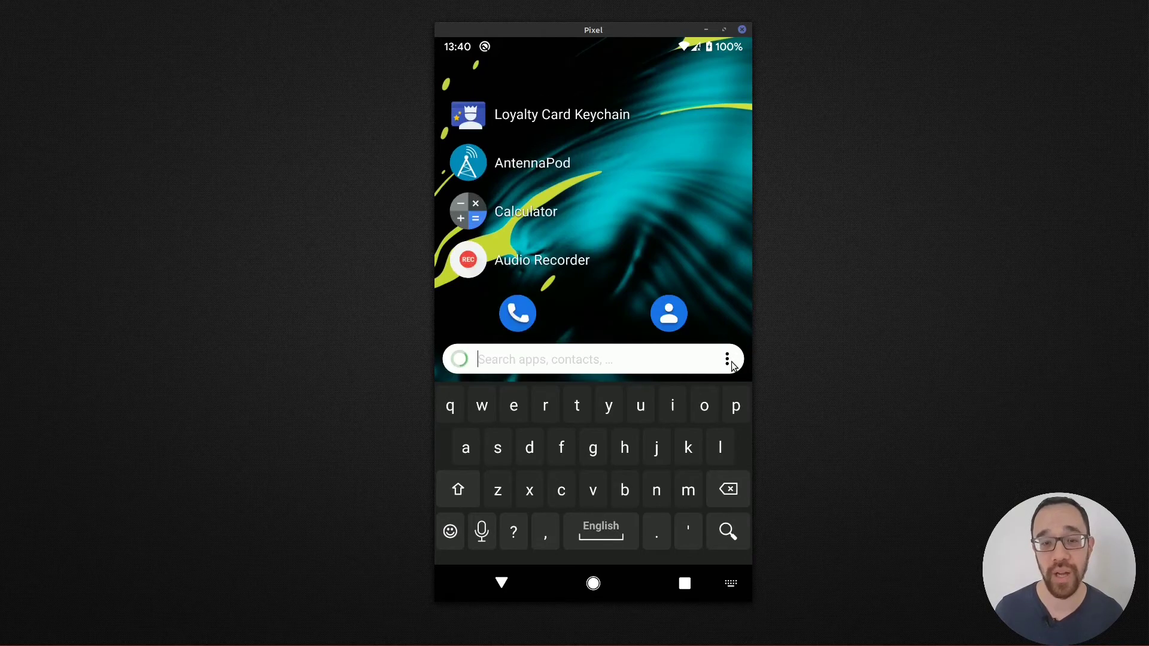
click(728, 360)
click(551, 278)
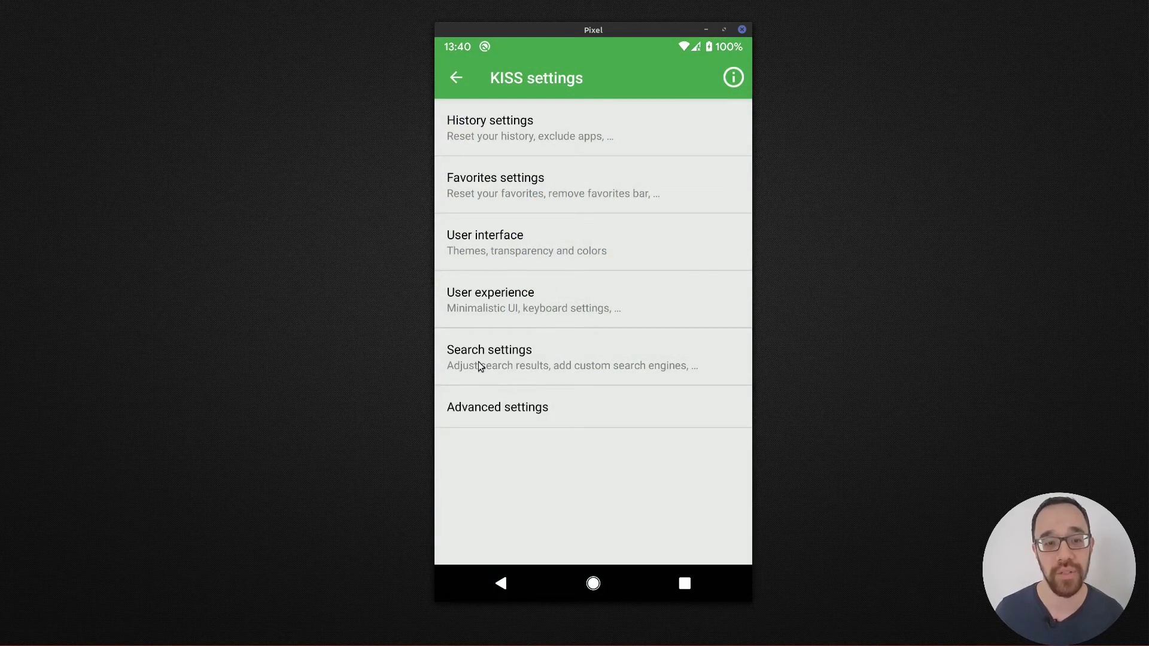
click(479, 366)
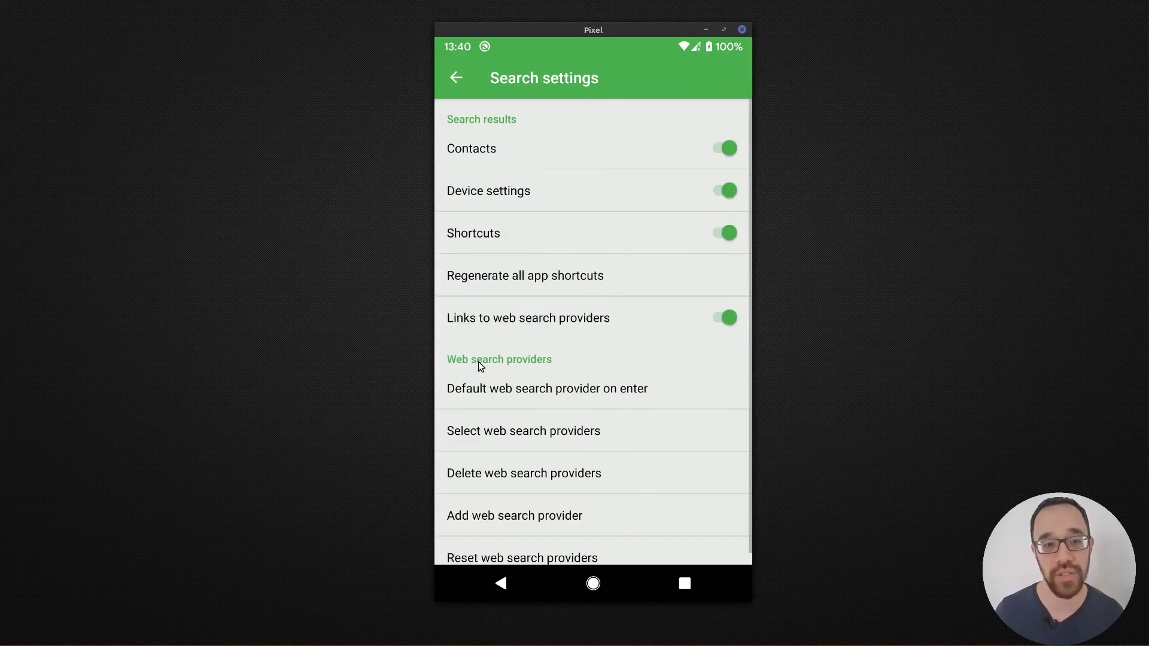
scroll(541, 376, down, 1)
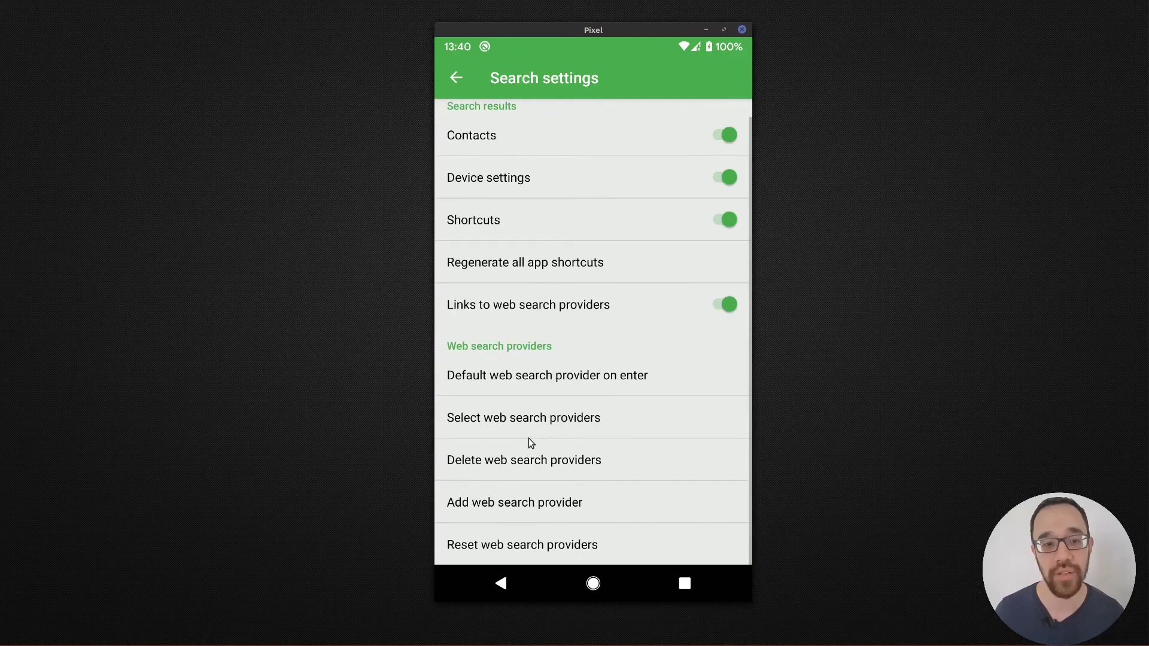
click(543, 421)
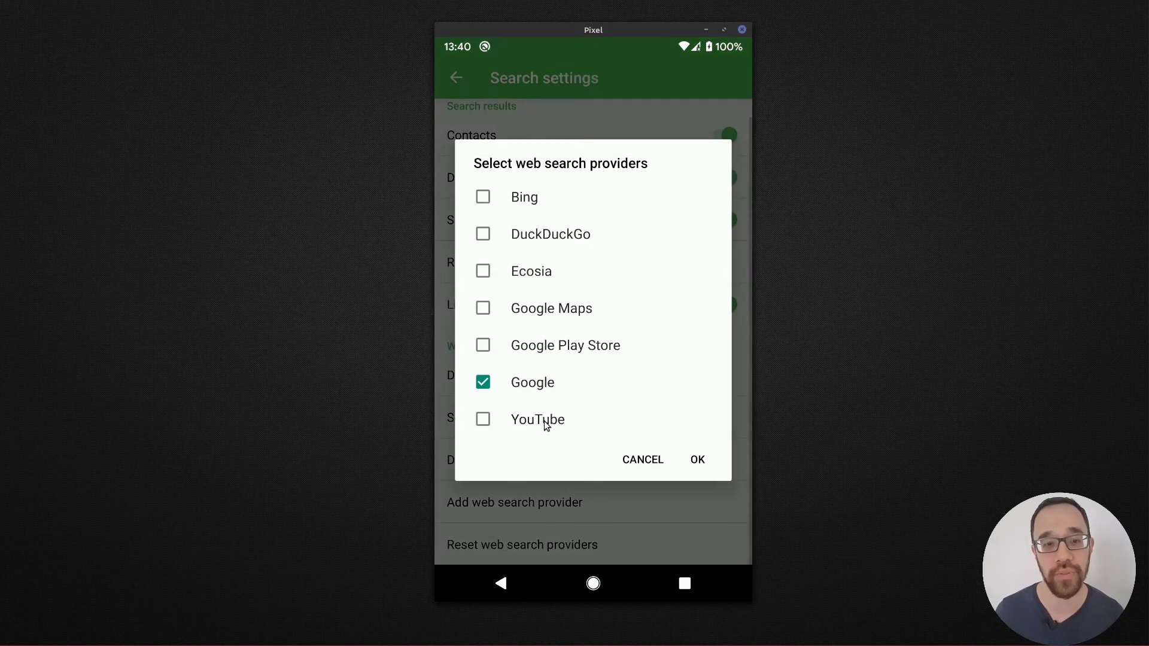
Uncheck Google, check DuckDuckGo and YouTube, confirm, and return home
click(483, 386)
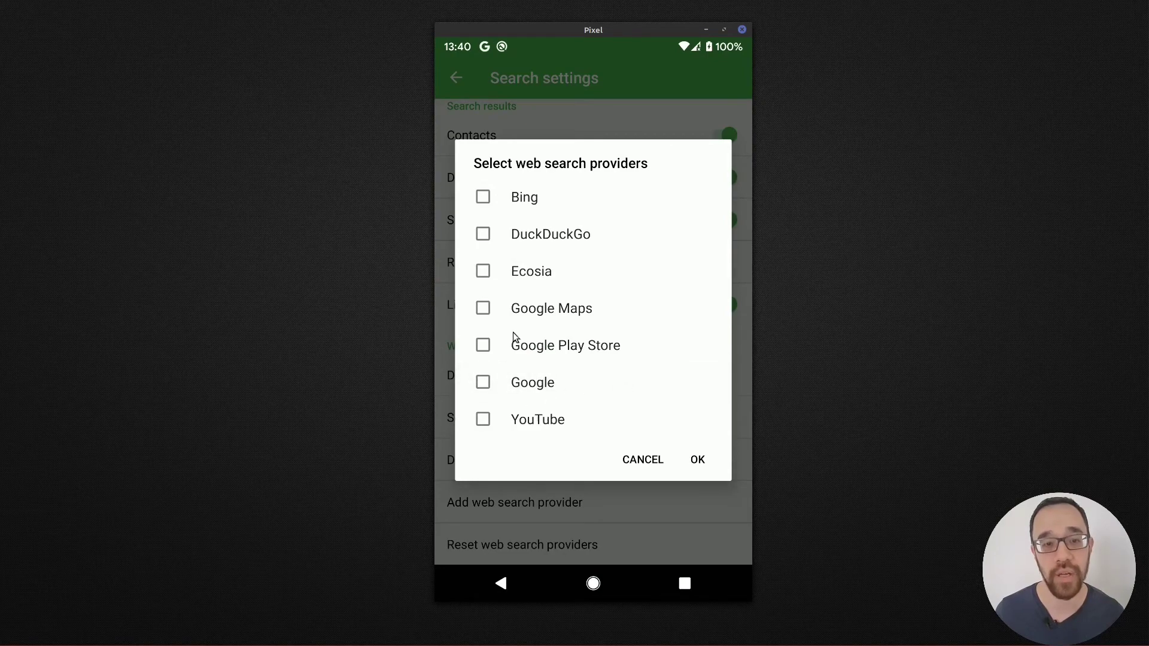
click(481, 236)
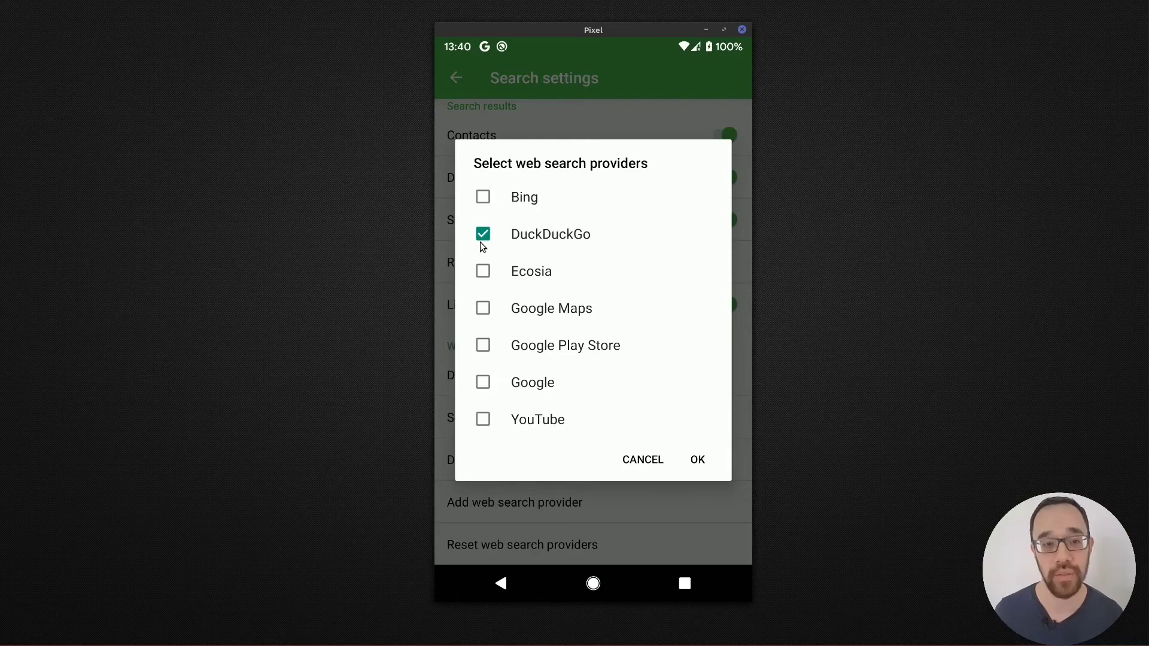
click(484, 421)
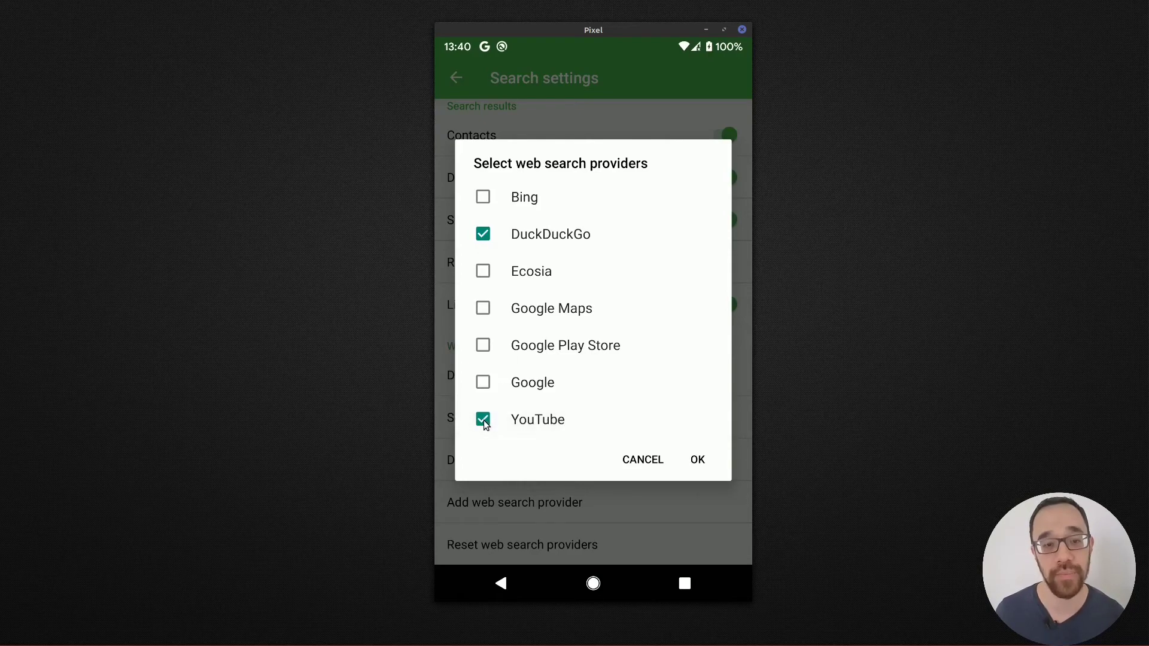
click(704, 462)
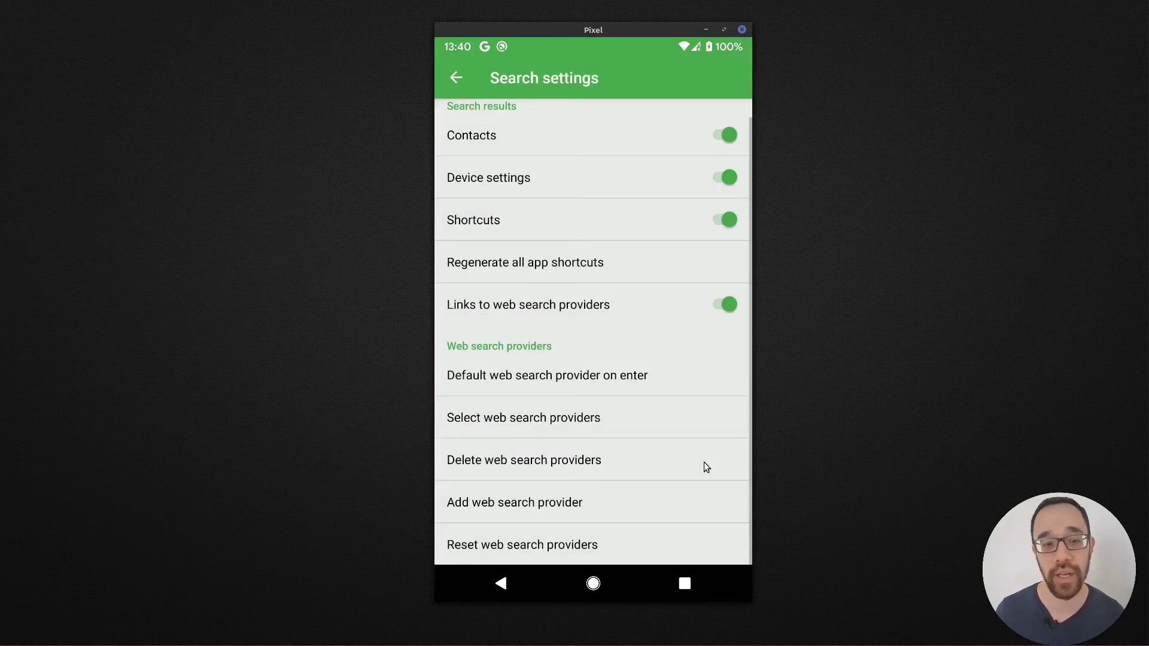
click(600, 588)
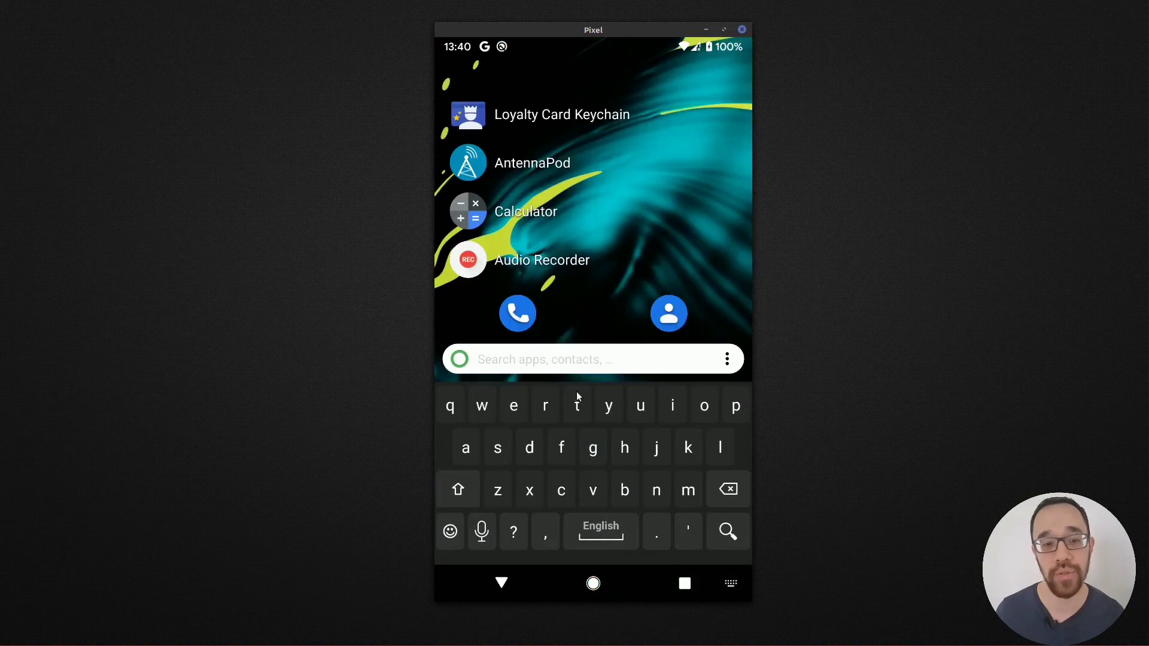
Search 'coffee' again to see DuckDuckGo and YouTube results, then clear it
text(coffee)
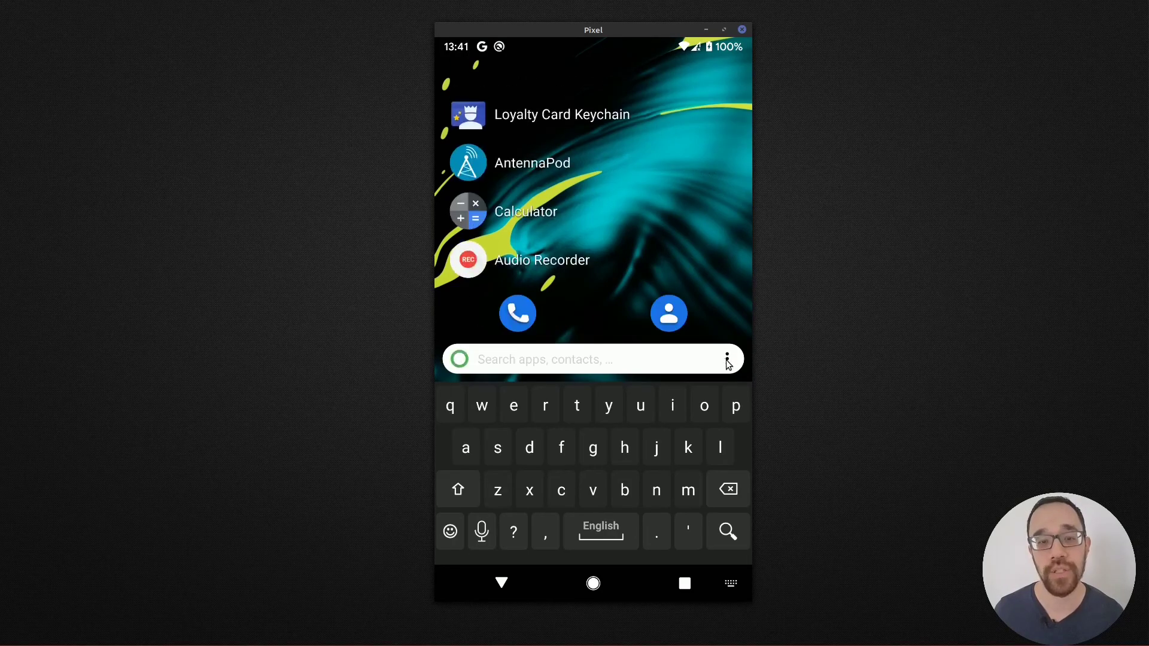
click(729, 363)
click(523, 275)
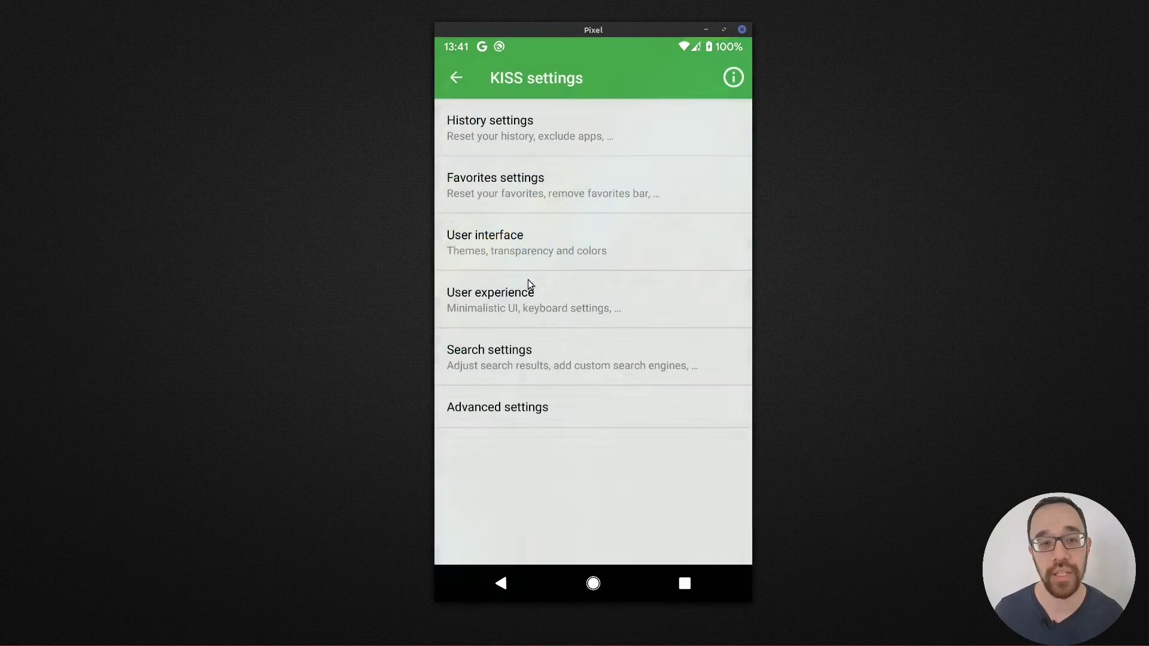
click(485, 242)
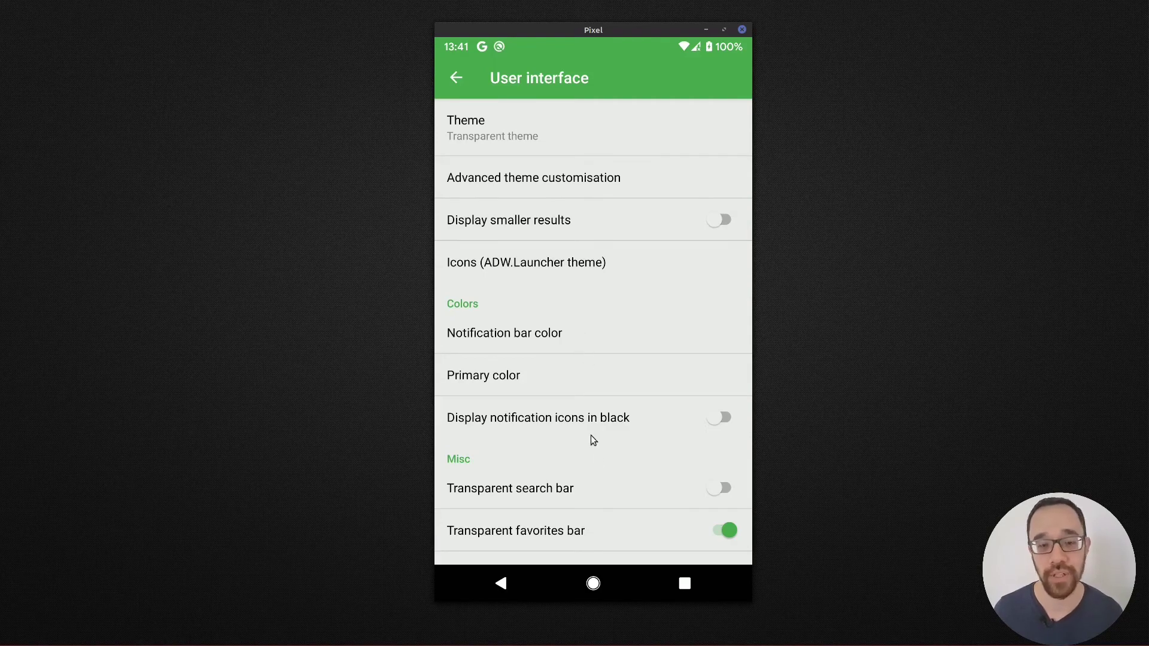
click(593, 583)
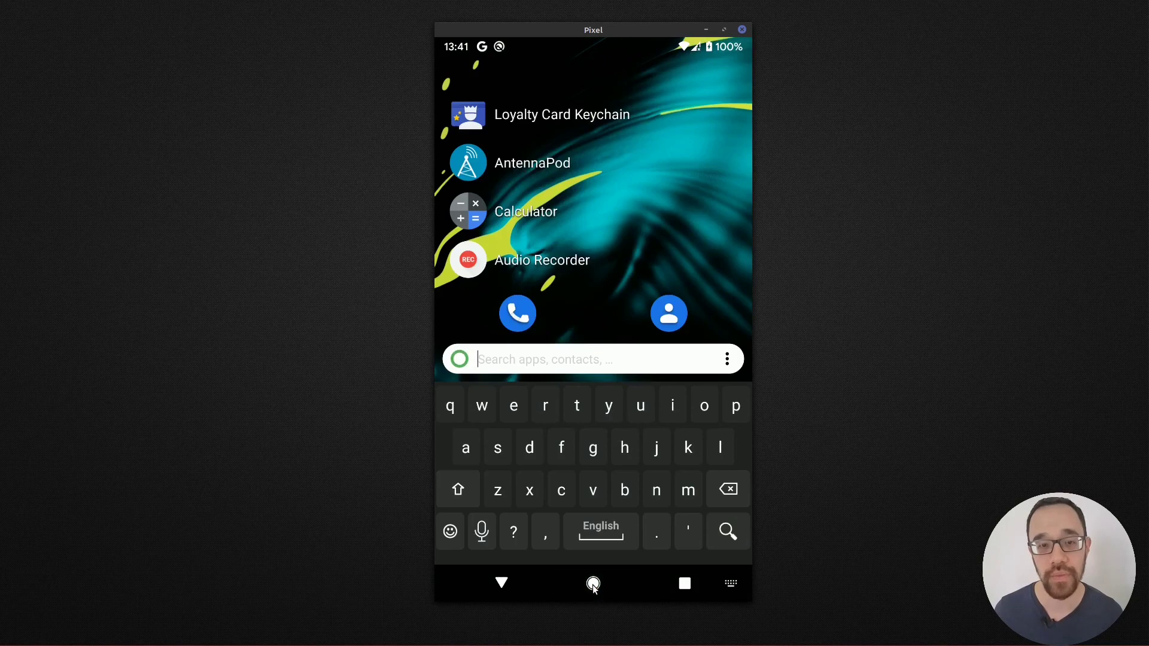